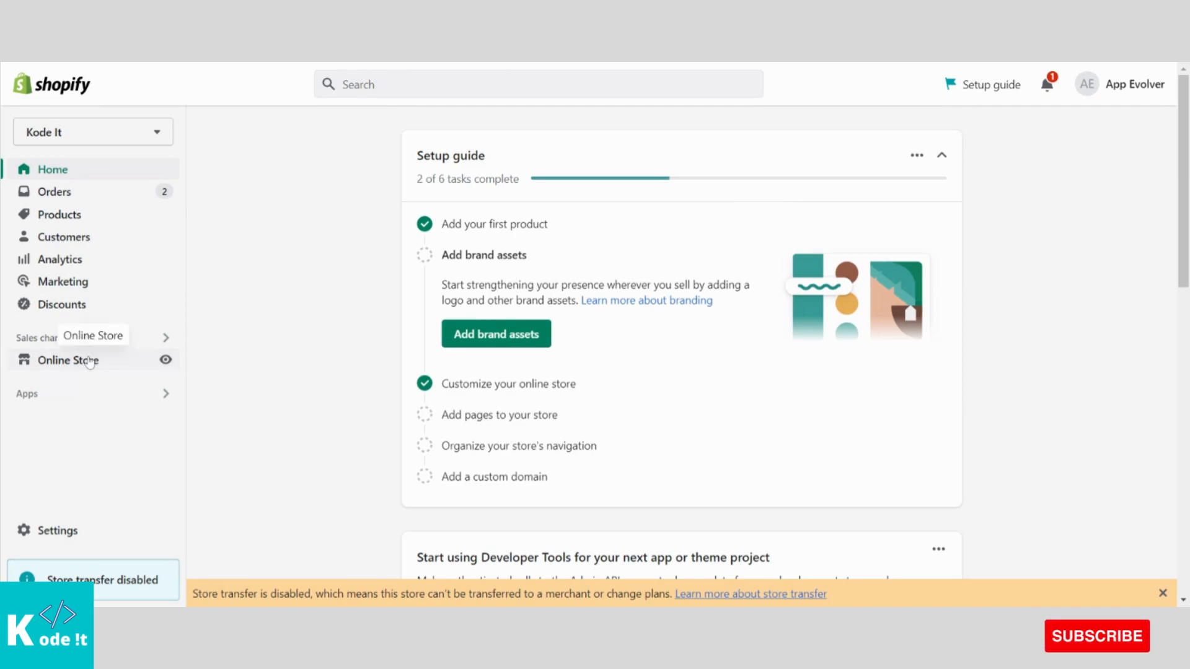
In the online store preferences, set the homepage title to "Kode It" and the homepage meta description to "This is online shopping website".
left_click(90, 364)
left_click(95, 472)
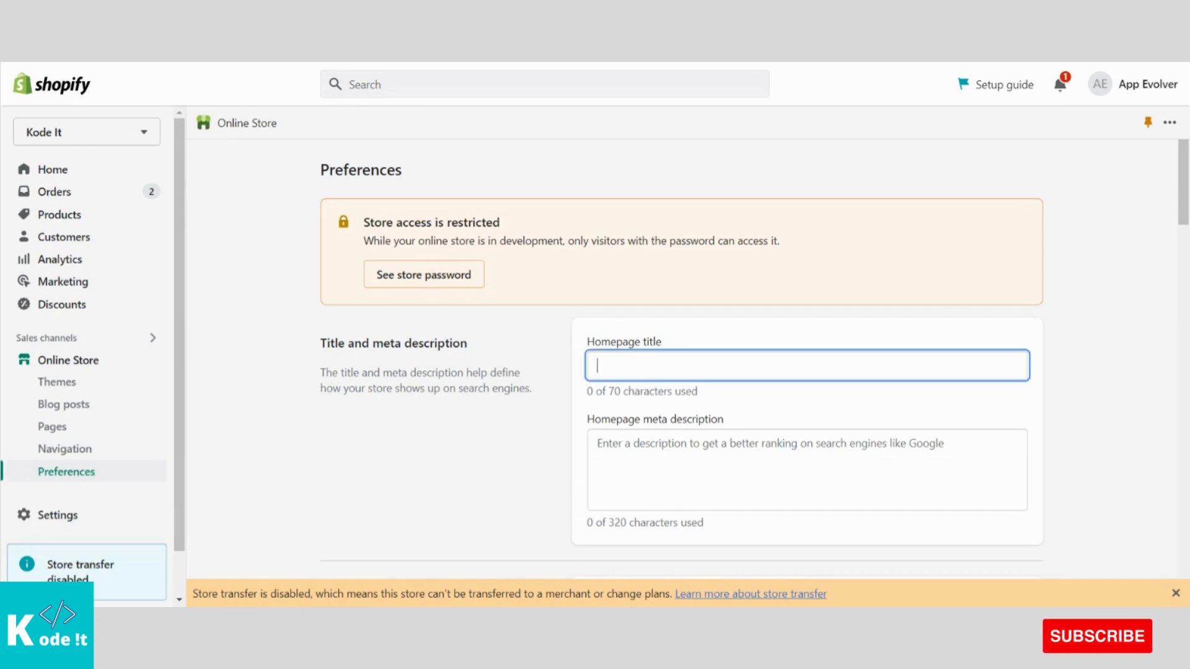
type("Kode It")
left_click(597, 444)
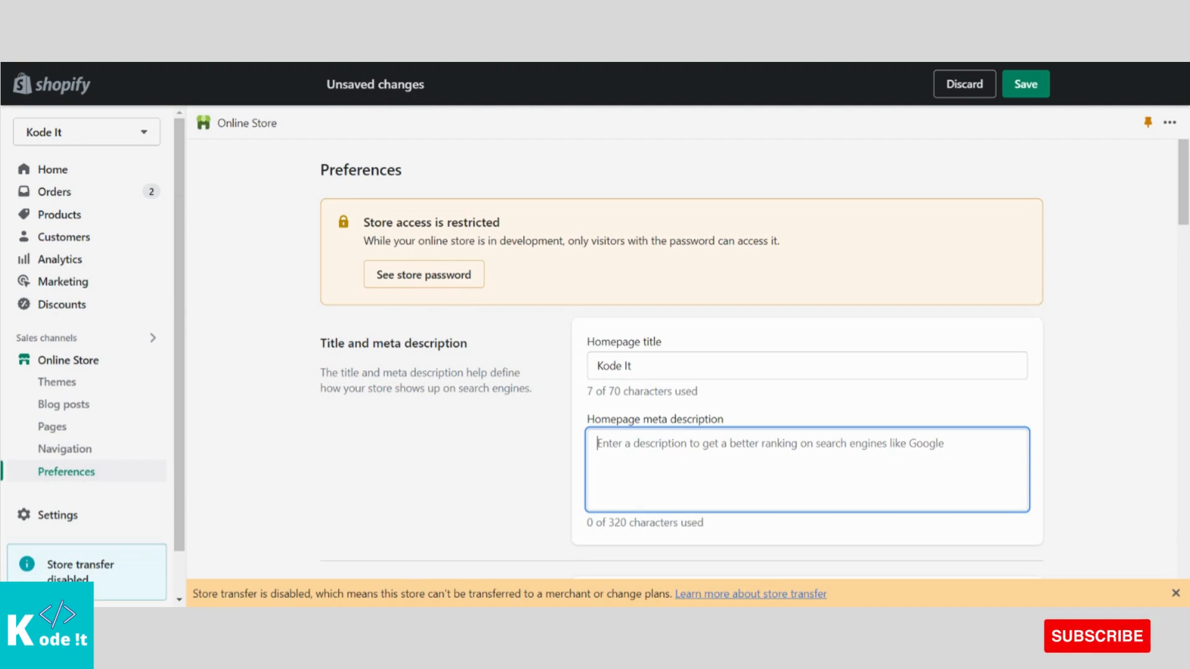
type("This is online shopping we")
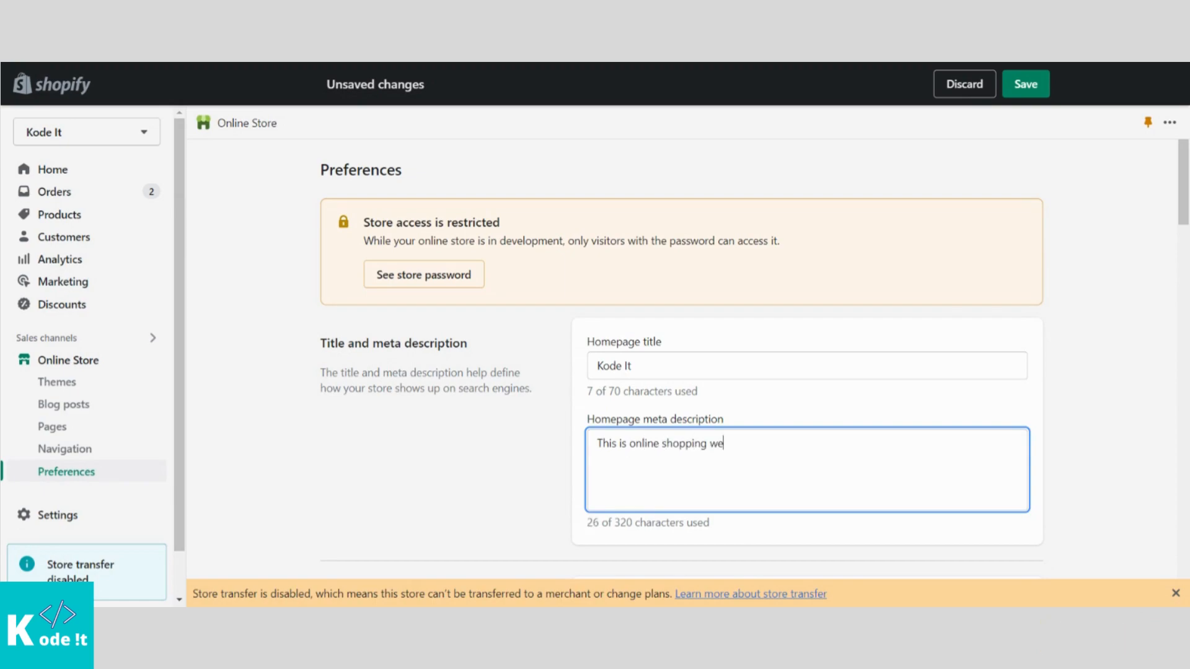
type("bsite")
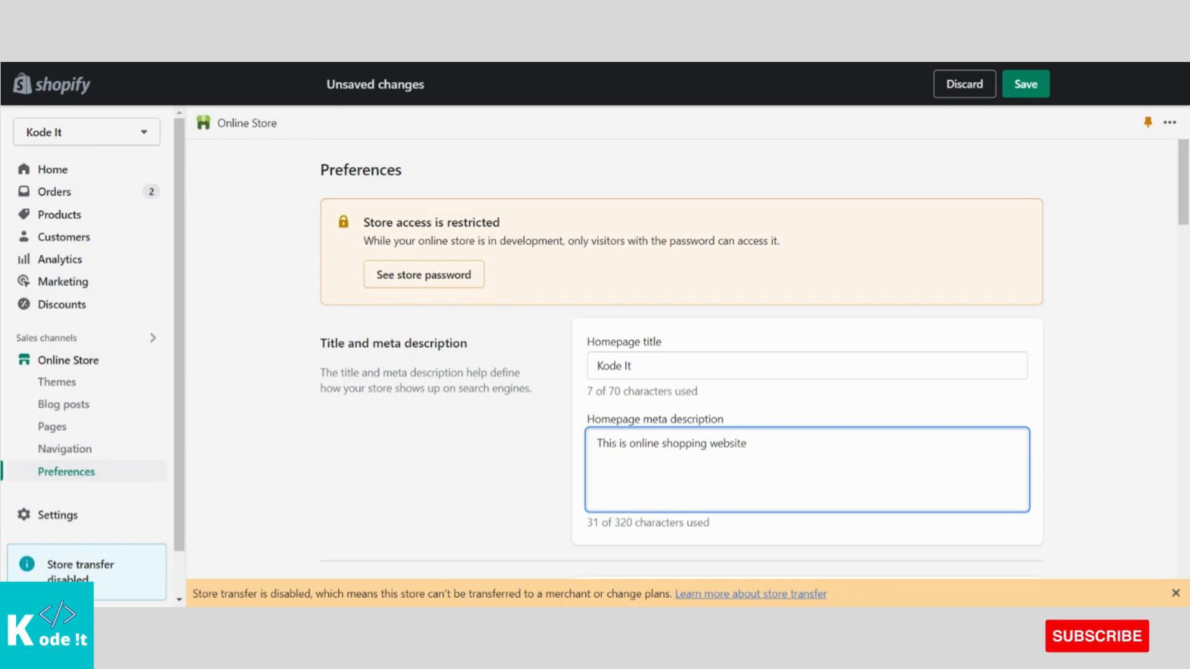
Upload the Kode It logo as the store's social sharing image.
scroll(692, 344, "down", 1)
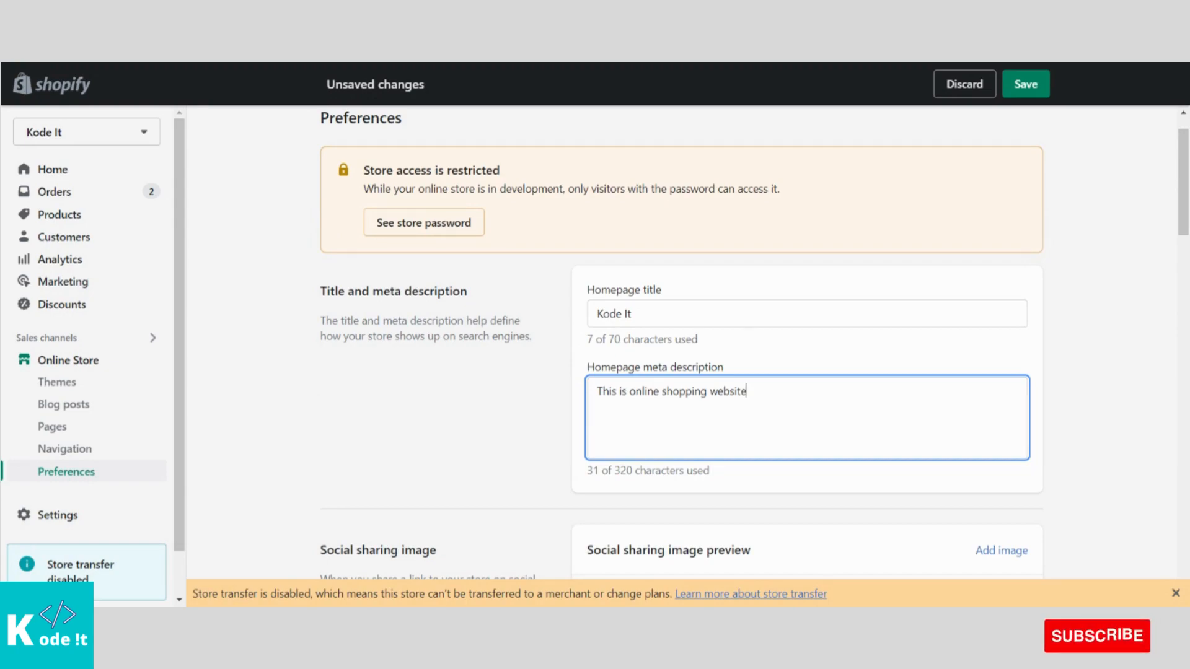
scroll(682, 347, "down", 1)
scroll(755, 343, "down", 1)
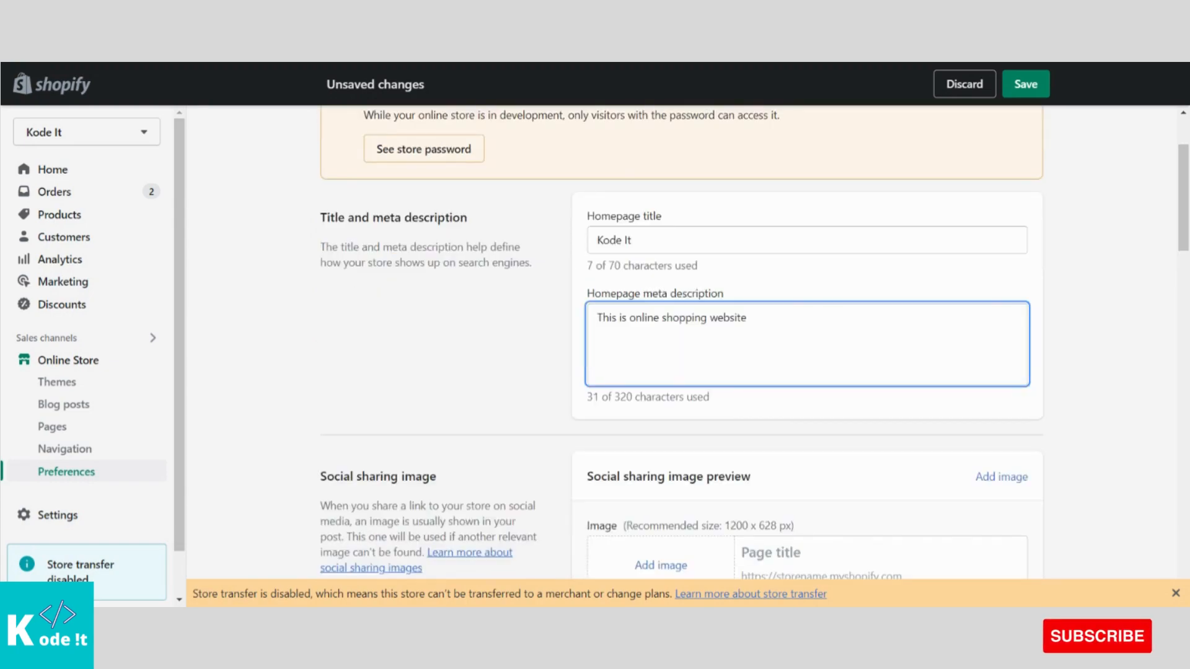
scroll(682, 347, "down", 1)
scroll(641, 364, "down", 1)
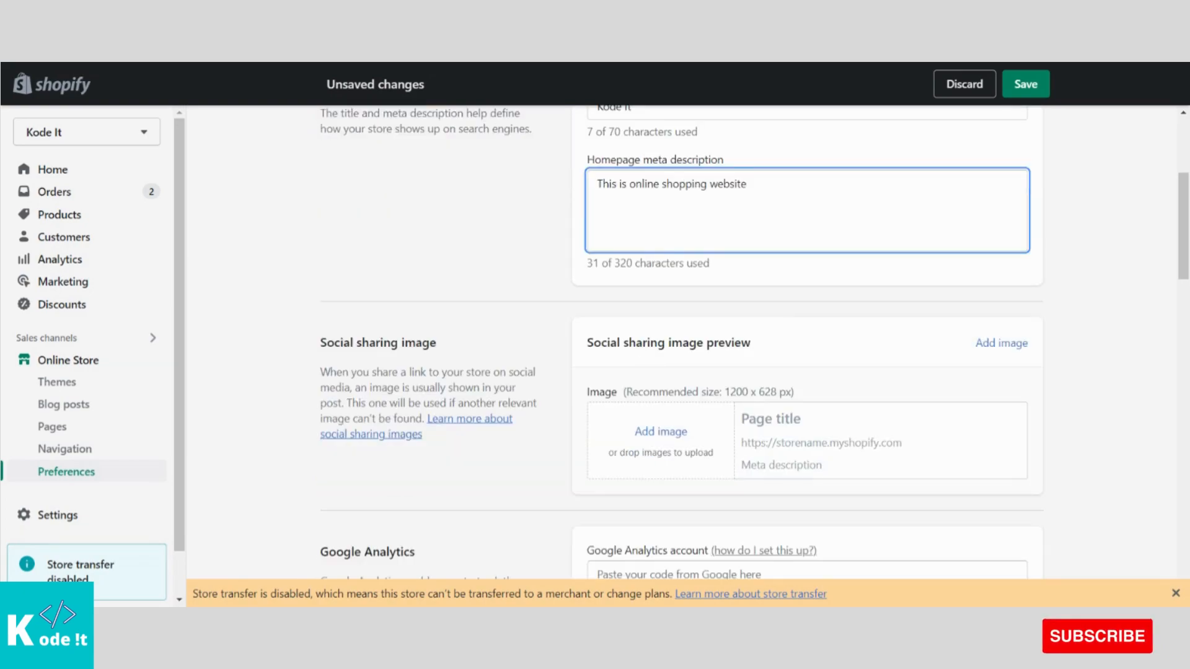
scroll(788, 319, "down", 1)
scroll(788, 319, "down", 1)
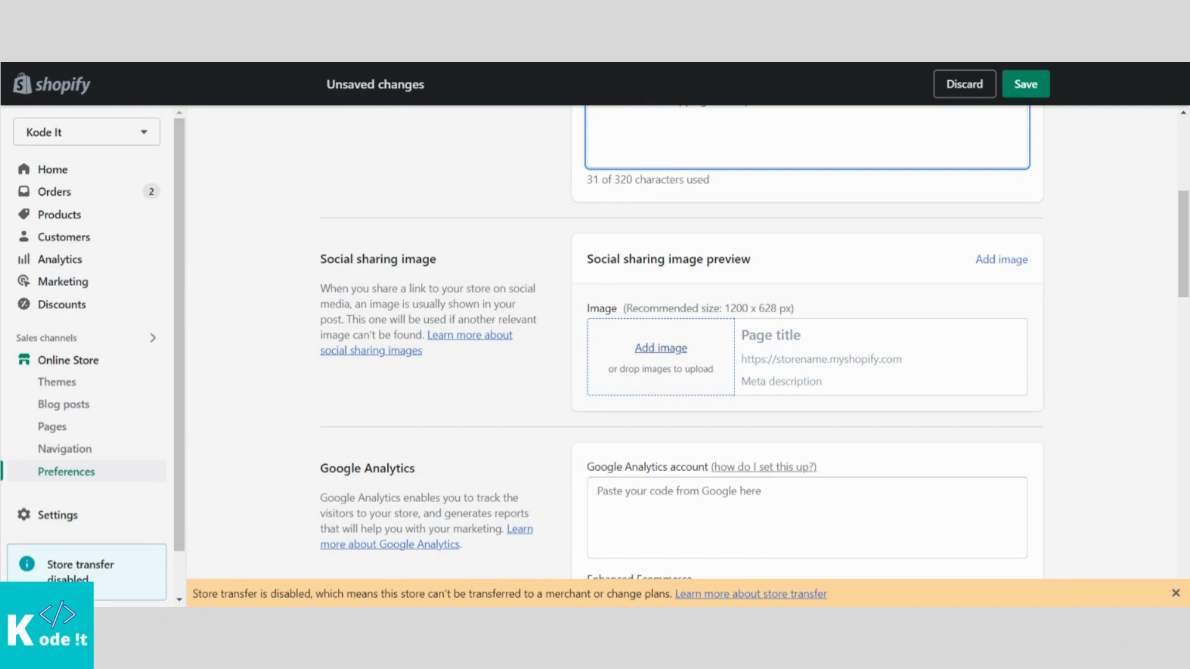
left_click(649, 350)
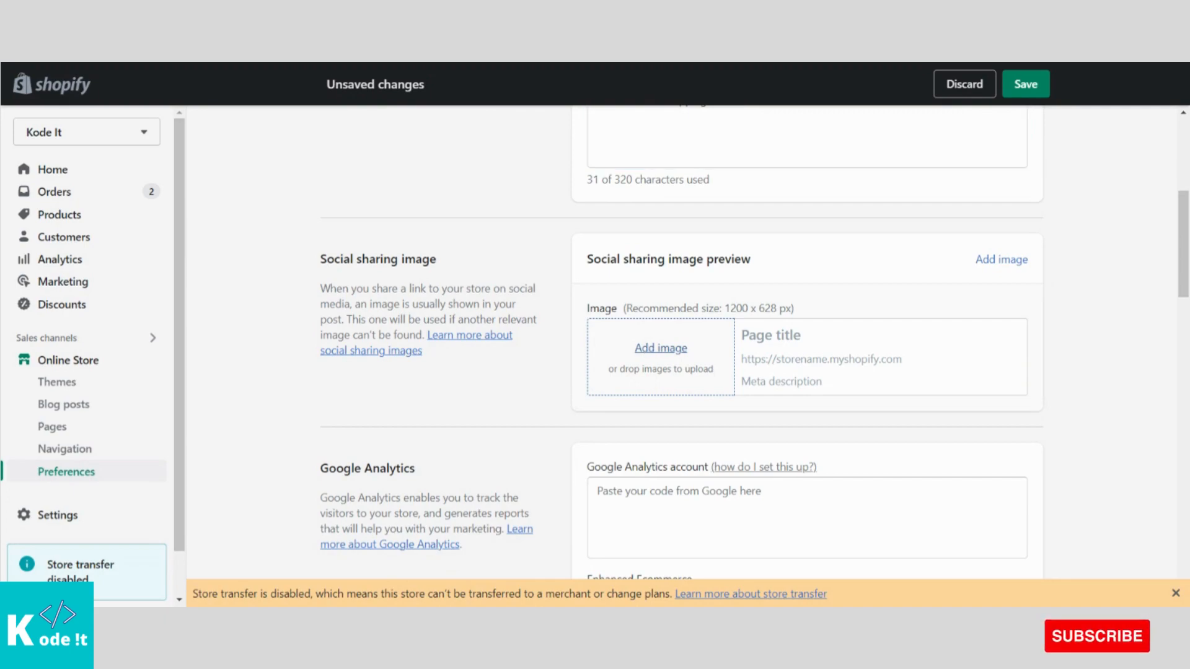
double_click(166, 101)
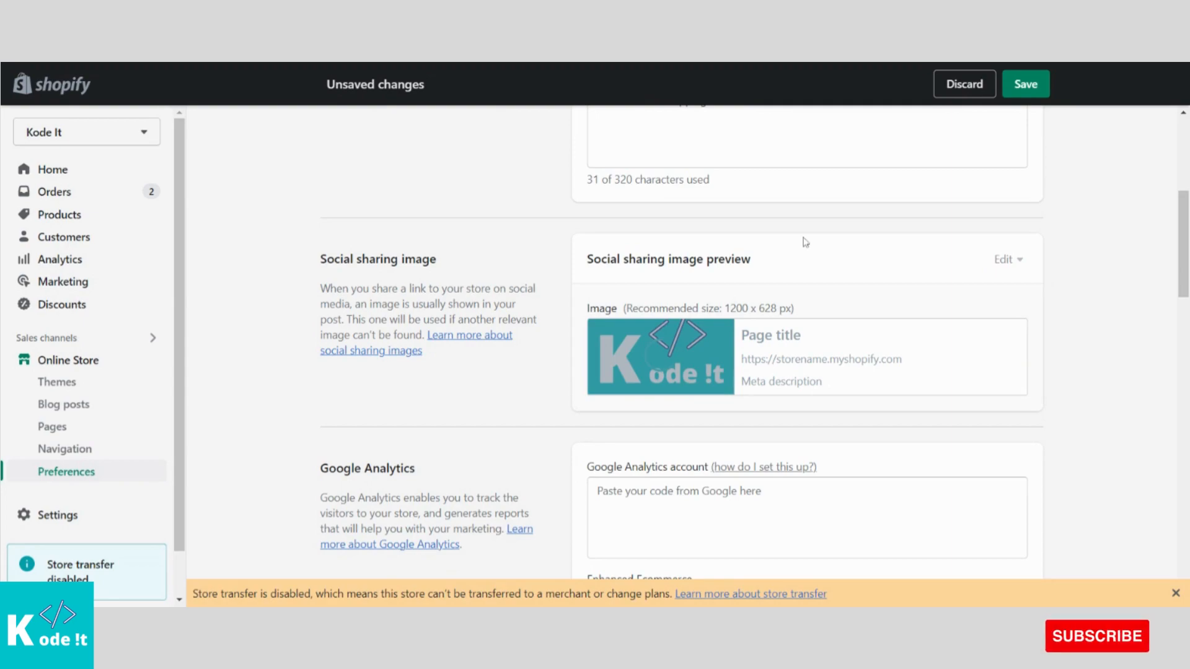
Review the Google Analytics, Facebook Pixel and Customer privacy sections of the store preferences.
scroll(810, 344, "down", 1)
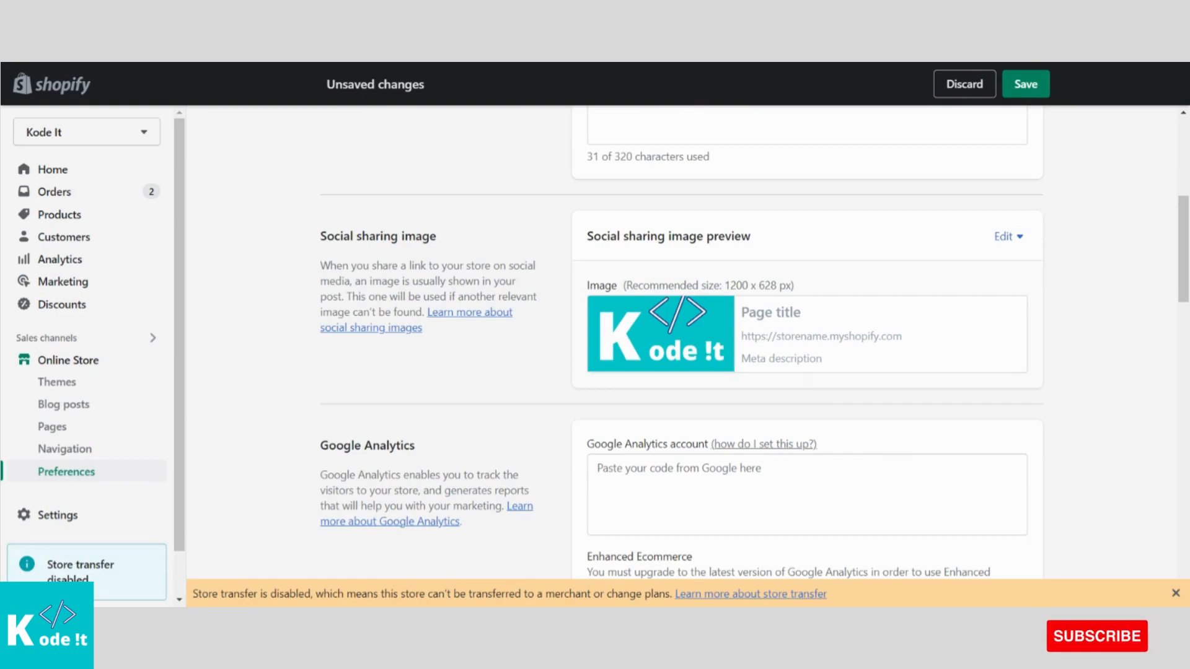
scroll(923, 349, "down", 1)
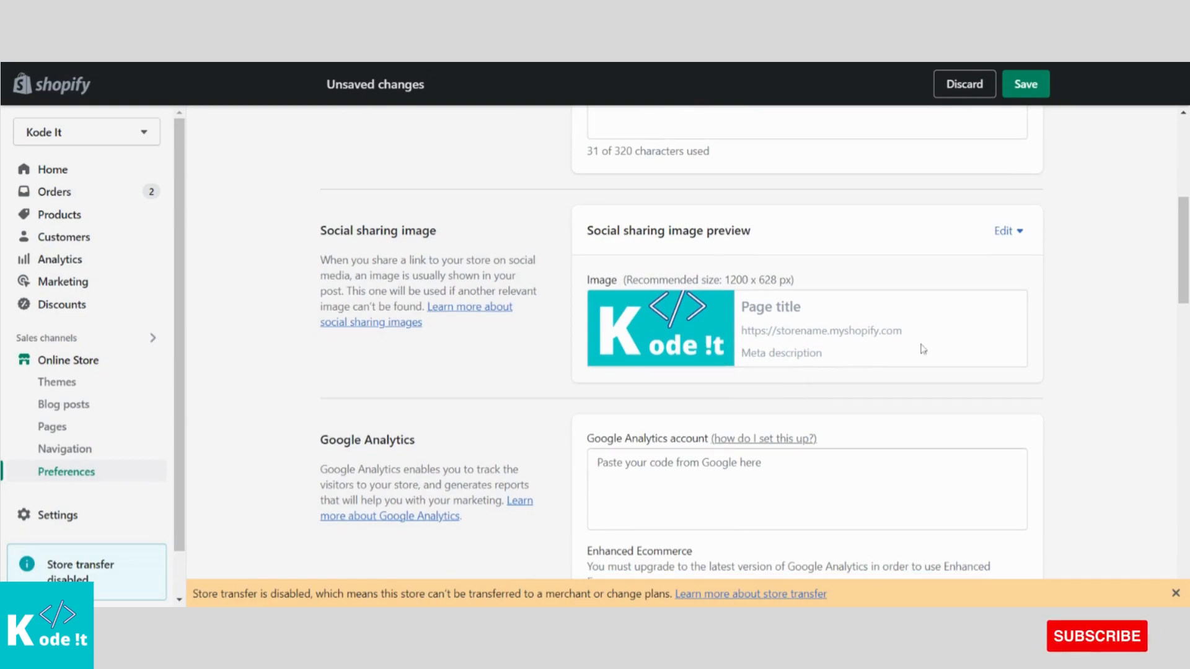
scroll(923, 349, "down", 1)
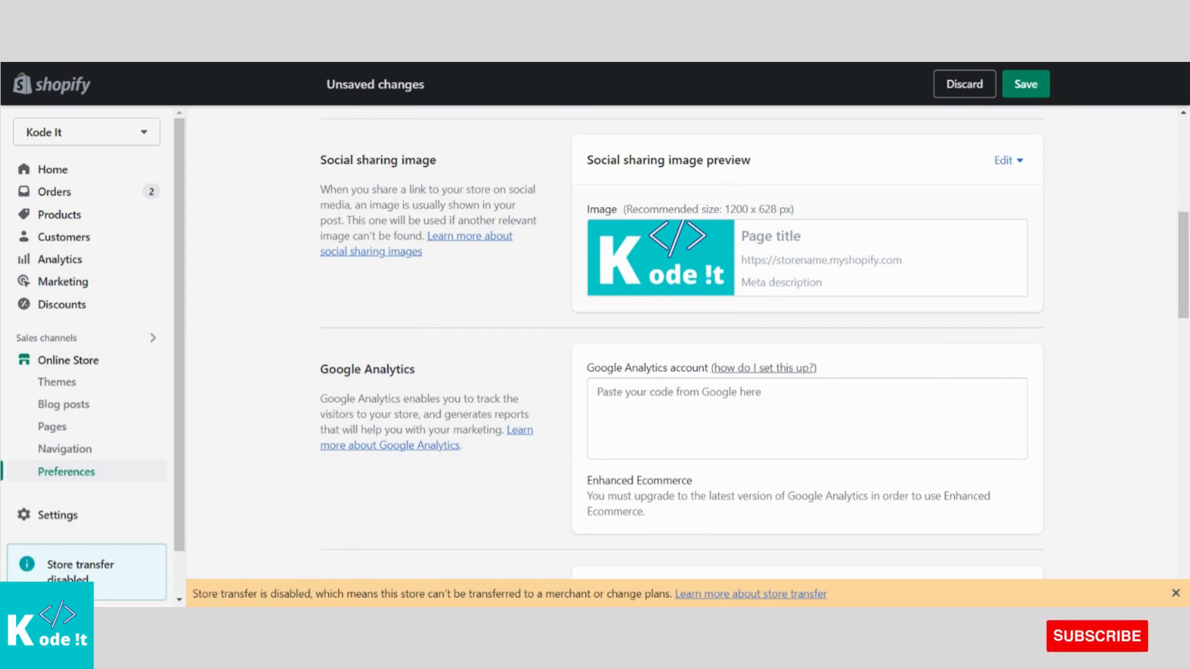
scroll(755, 347, "down", 1)
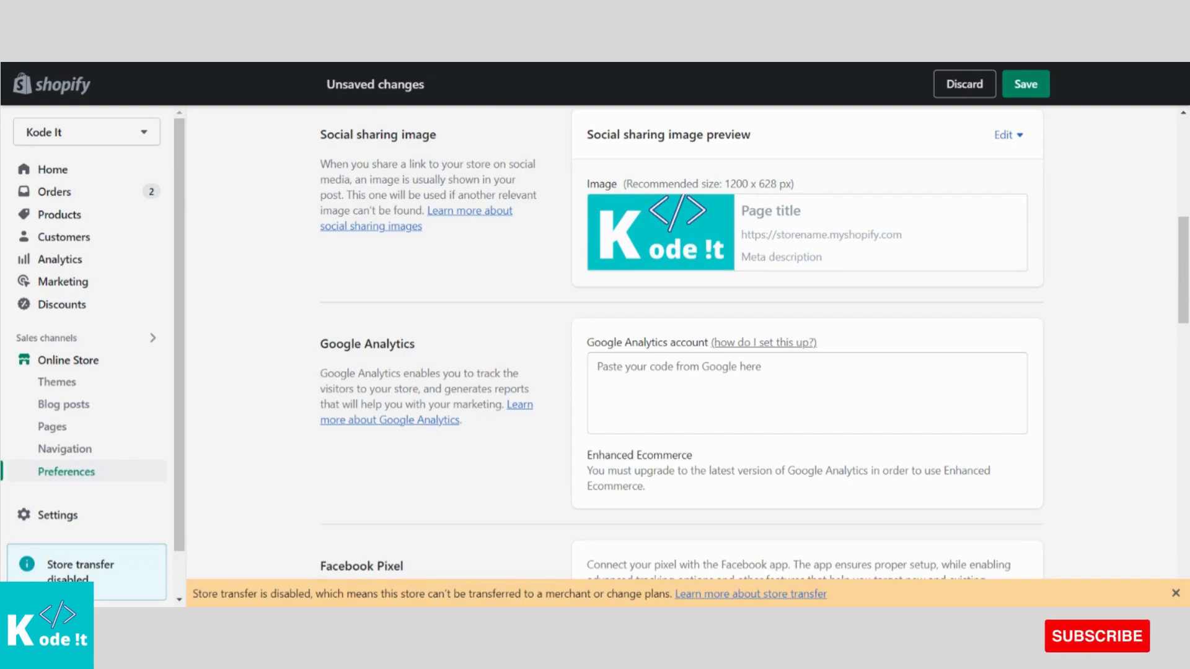
scroll(755, 347, "down", 1)
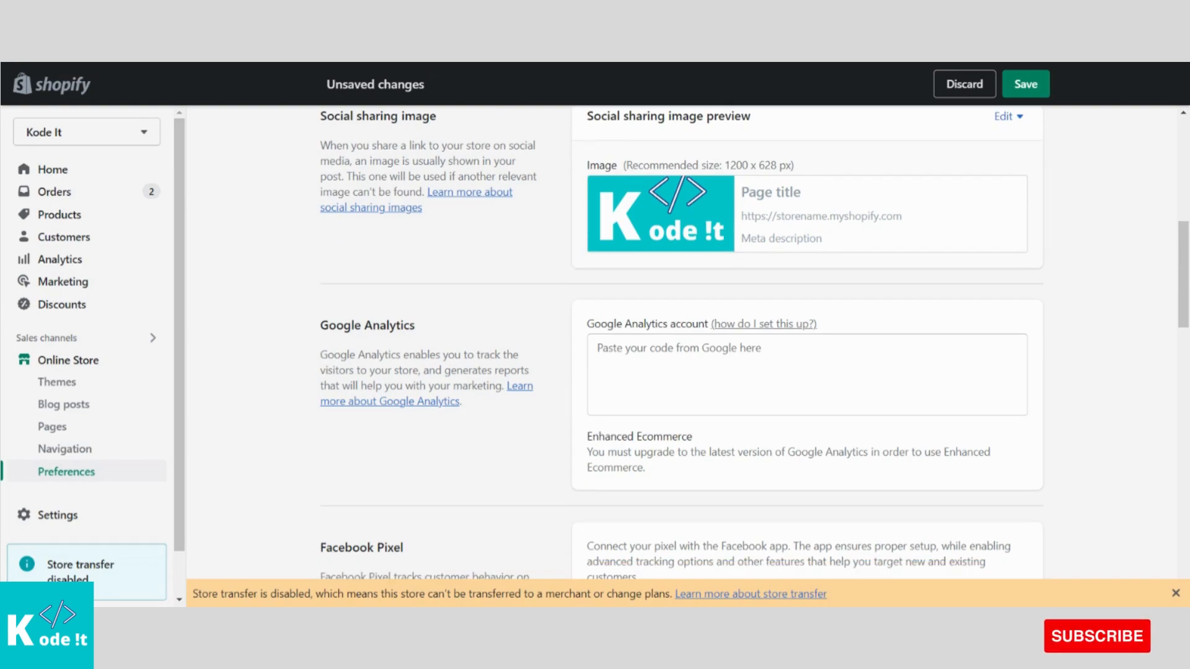
scroll(682, 344, "down", 1)
scroll(682, 344, "down", 1)
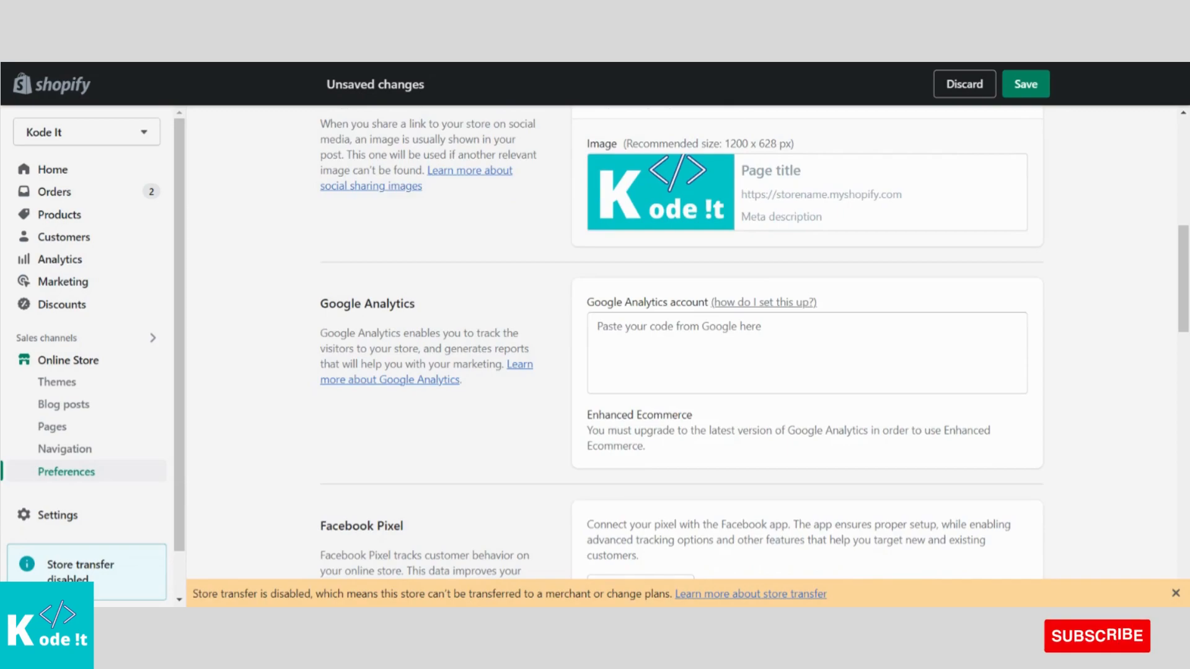
scroll(754, 344, "down", 1)
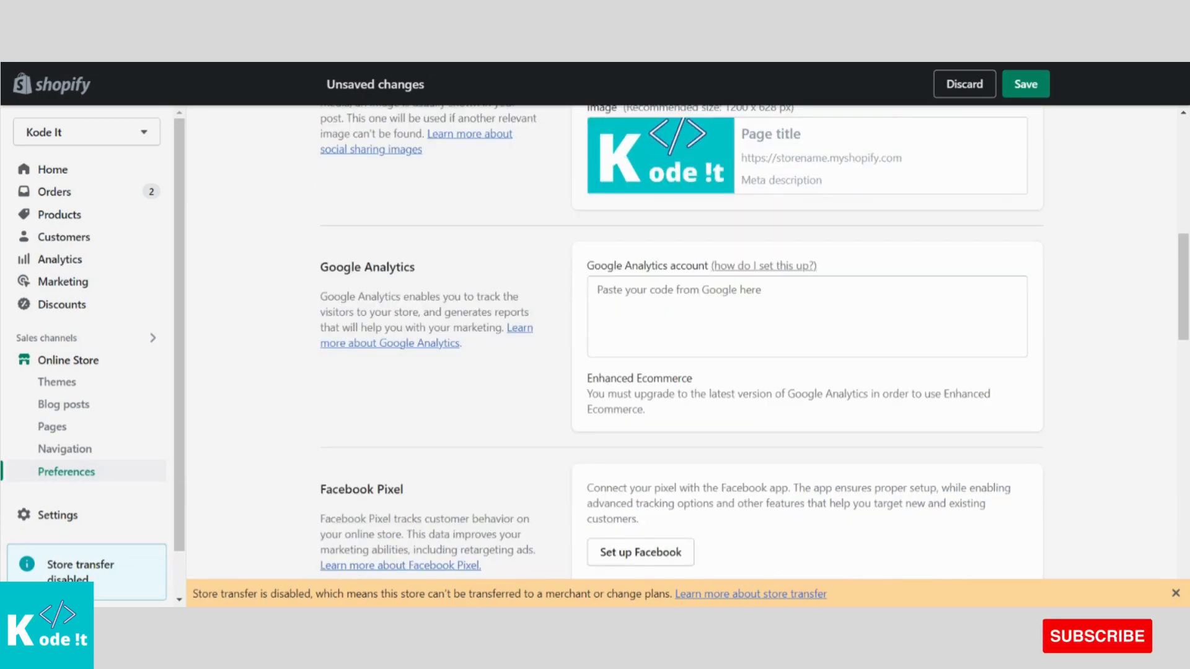
scroll(682, 345, "down", 1)
scroll(681, 344, "down", 1)
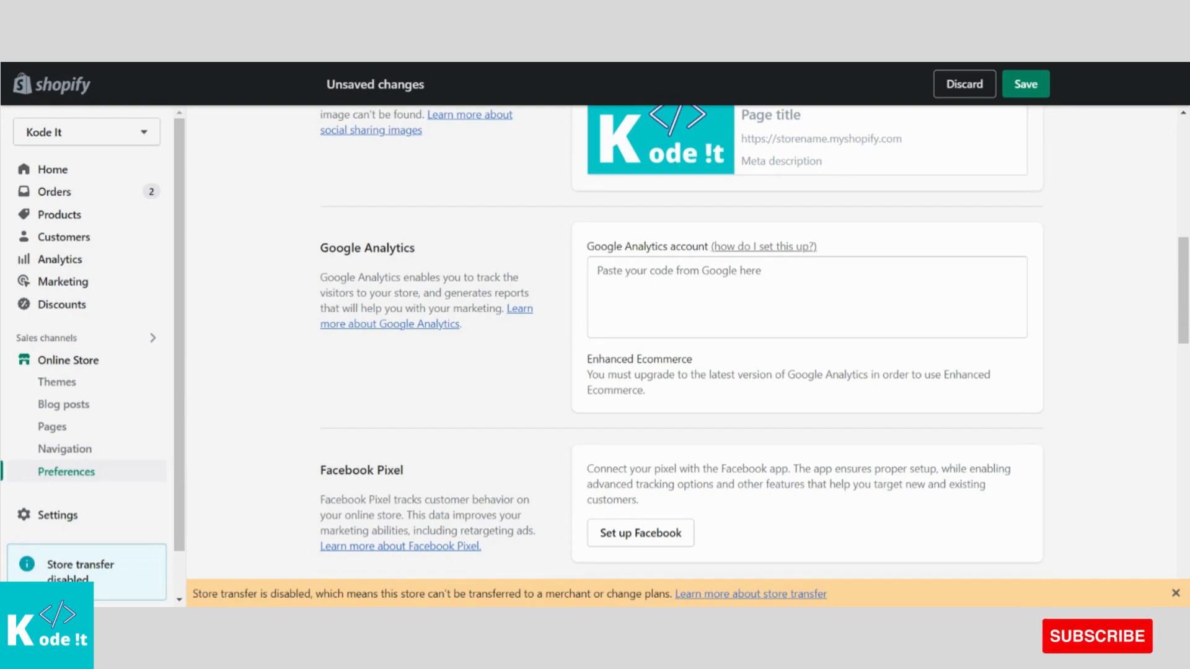
scroll(681, 345, "down", 1)
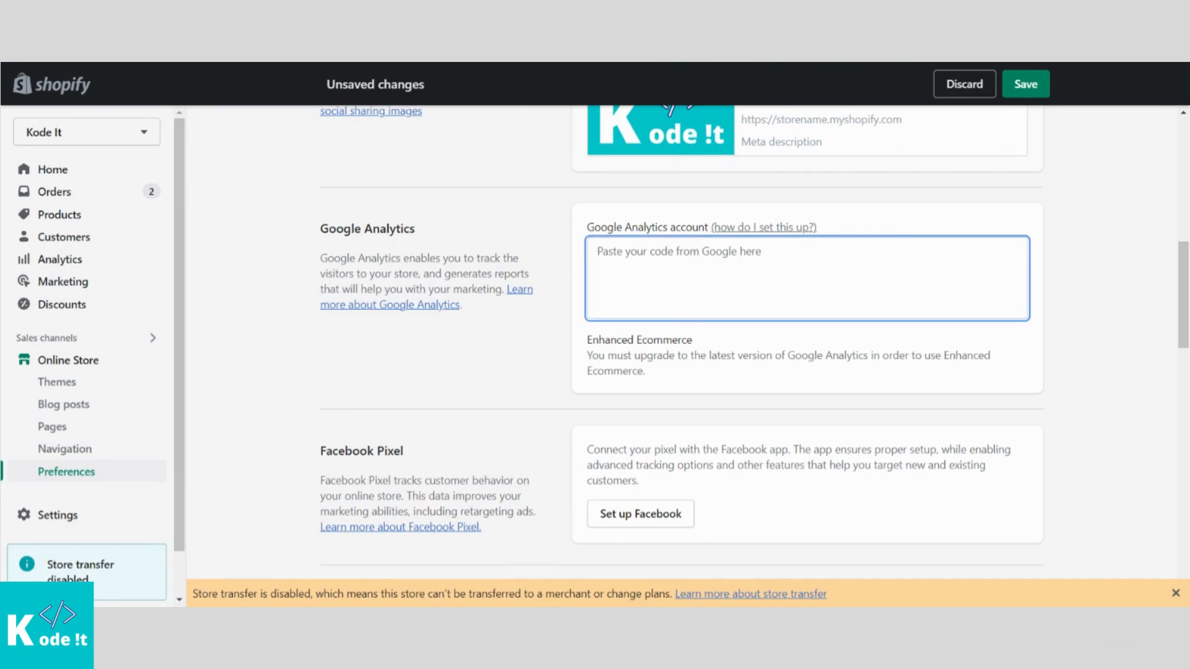
left_click(878, 199)
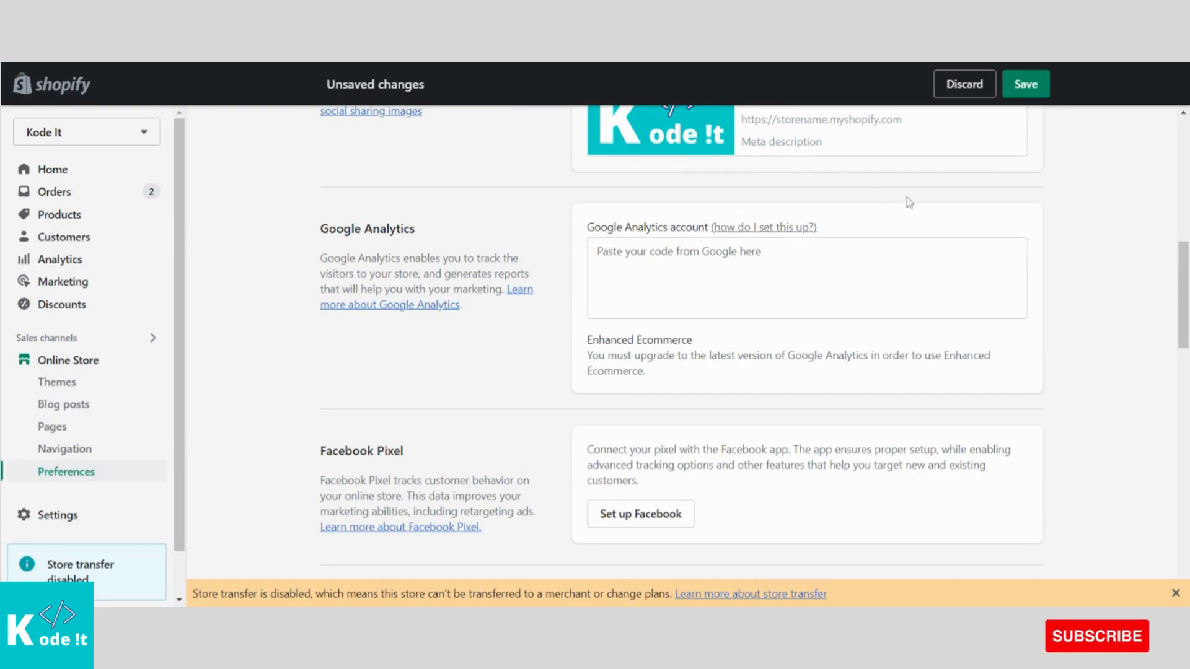
scroll(992, 248, "down", 1)
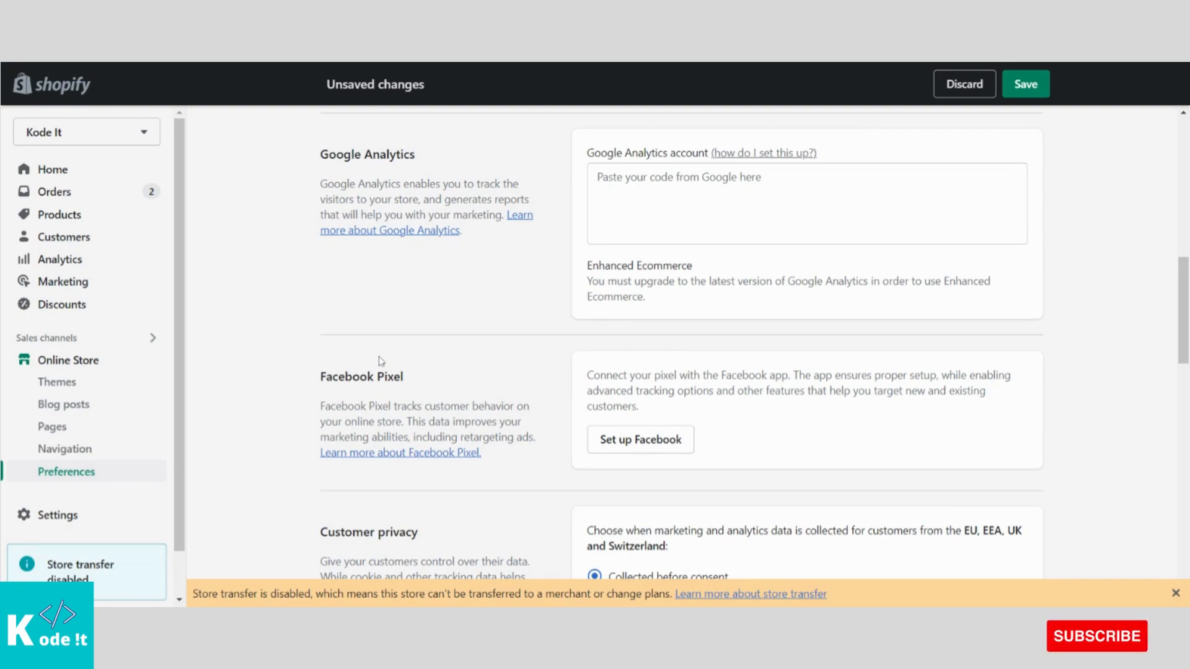
scroll(381, 362, "down", 1)
scroll(409, 319, "down", 1)
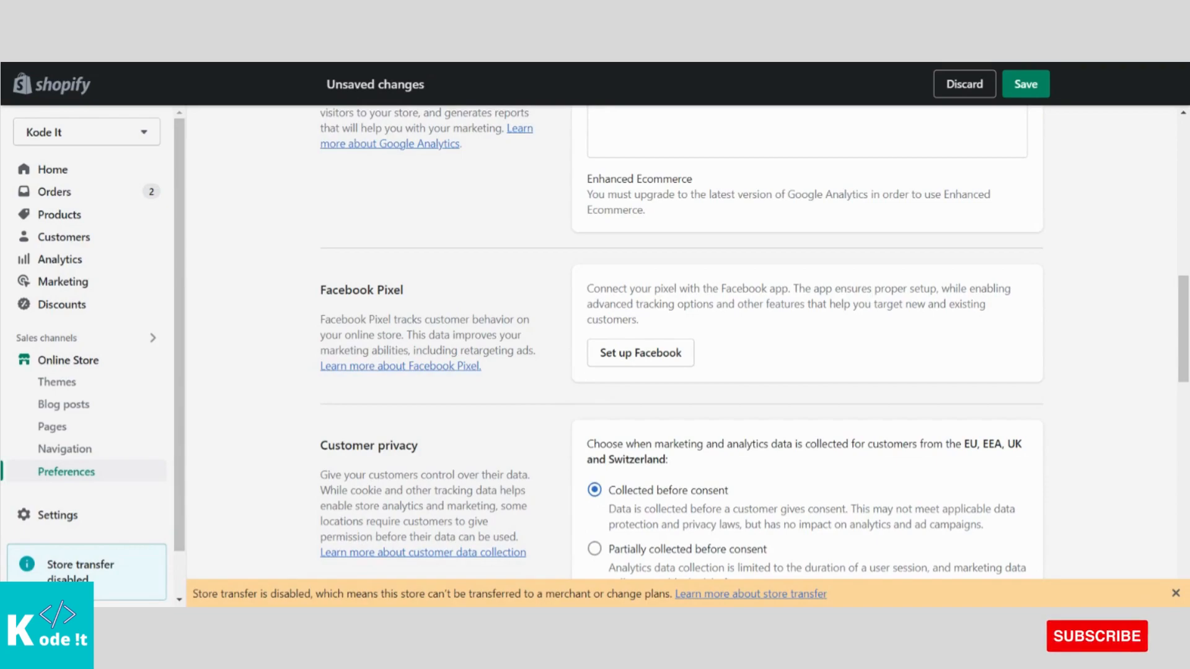
scroll(490, 307, "up", 1)
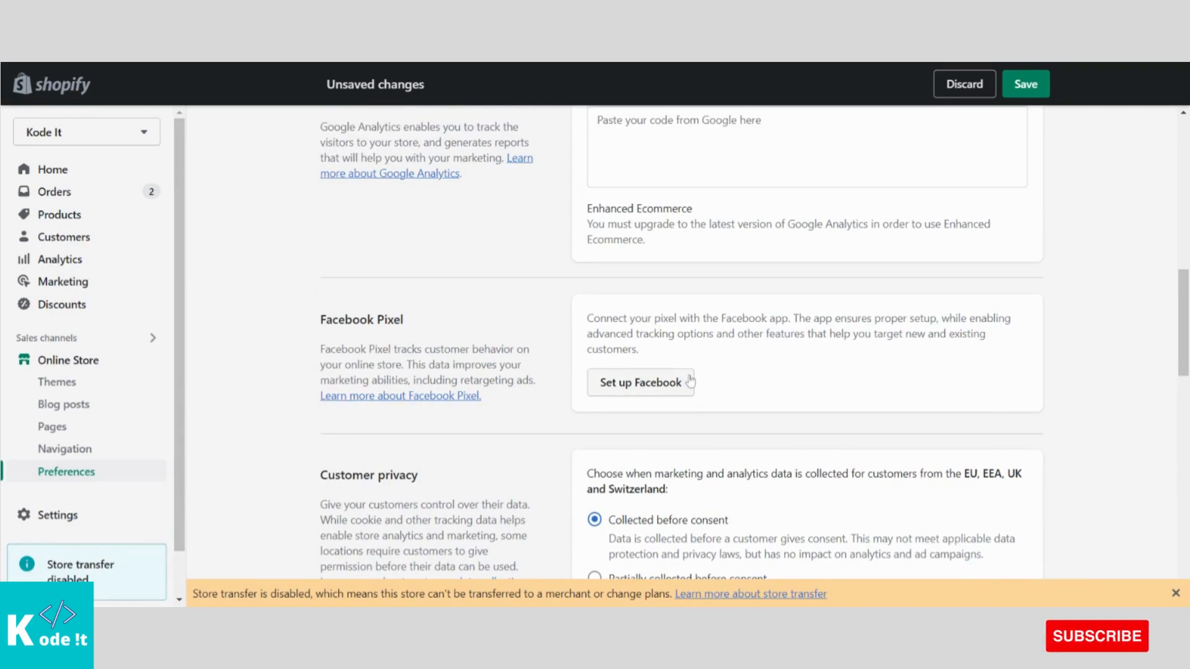
scroll(818, 360, "up", 1)
scroll(818, 359, "up", 1)
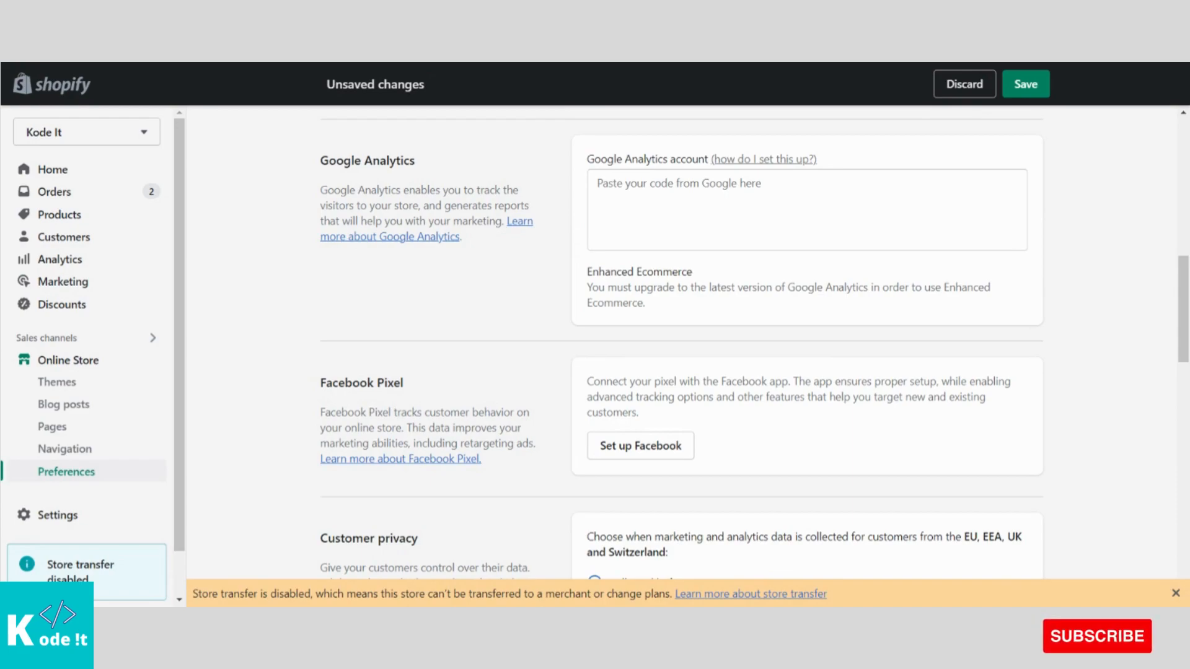
scroll(755, 343, "down", 1)
scroll(755, 343, "down", 1)
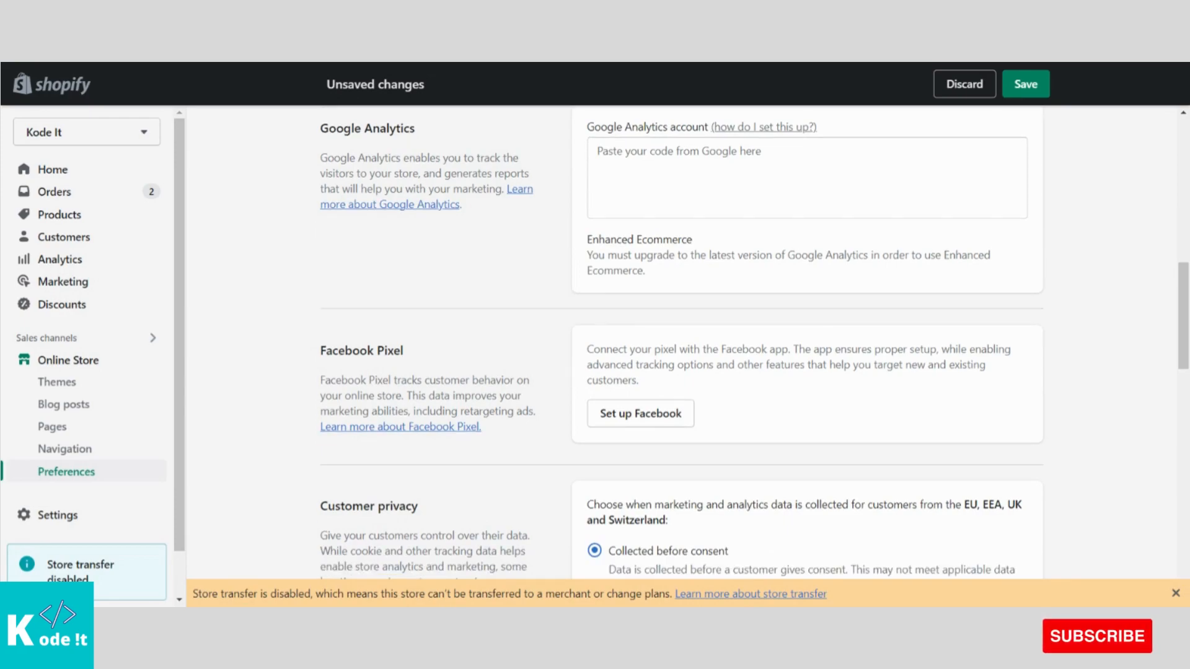
scroll(755, 343, "down", 2)
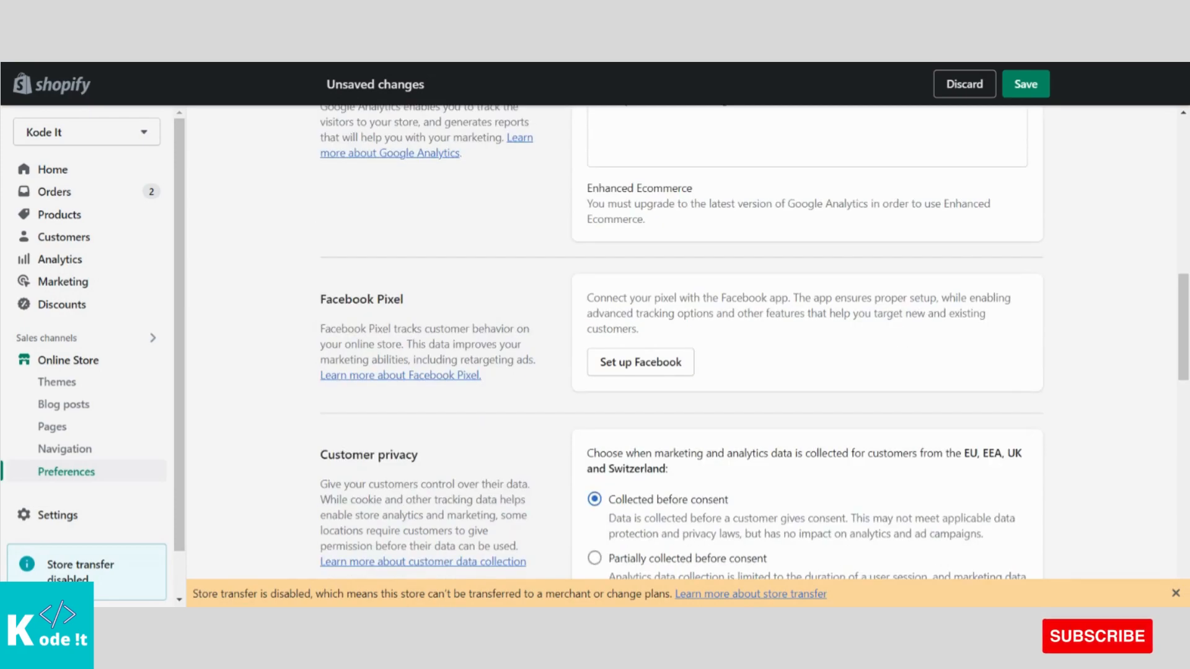
scroll(754, 342, "down", 2)
Check the homepage title, meta description and social sharing image, and save the store preferences.
scroll(755, 343, "up", 8)
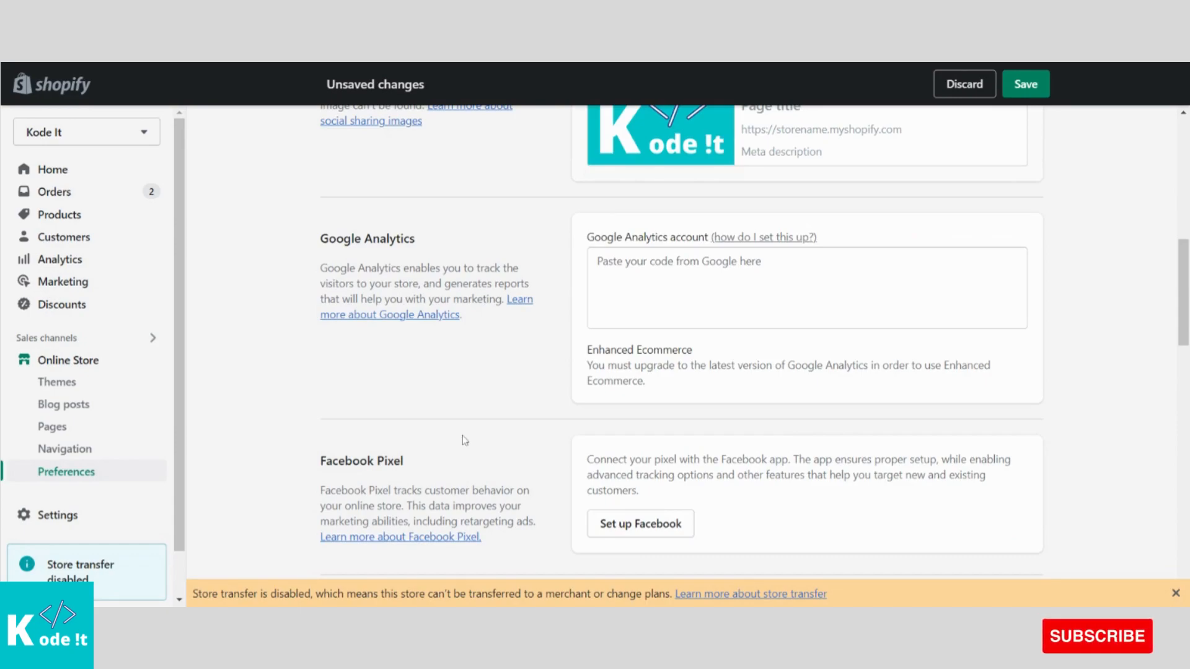
scroll(687, 426, "up", 3)
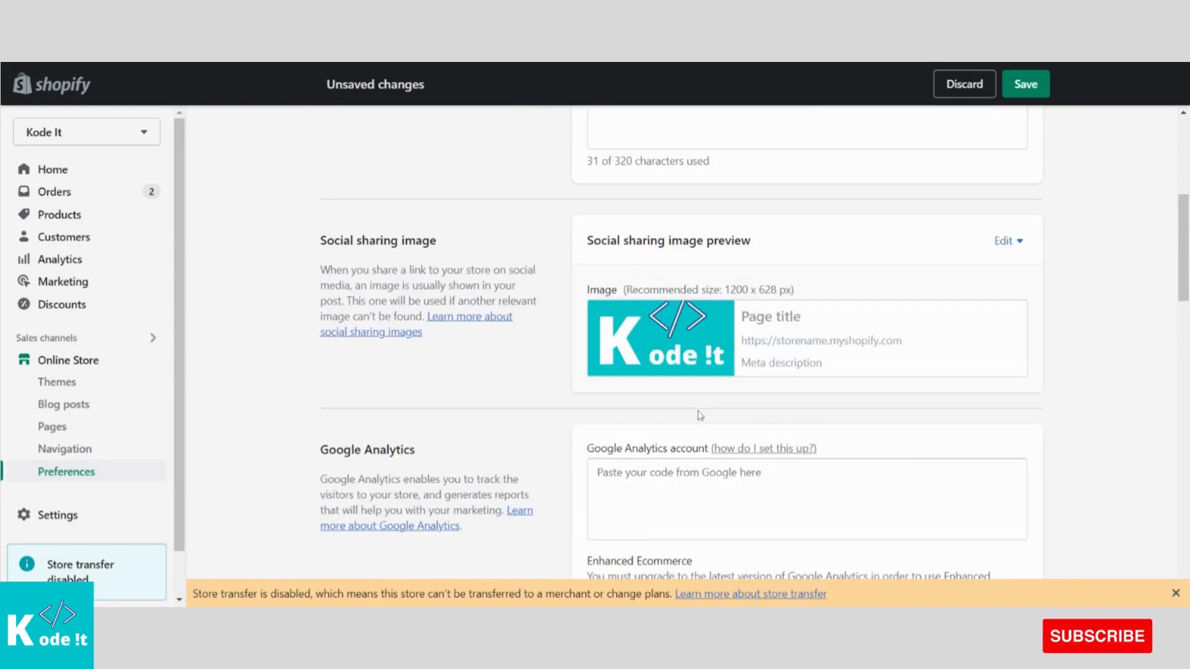
scroll(943, 275, "up", 5)
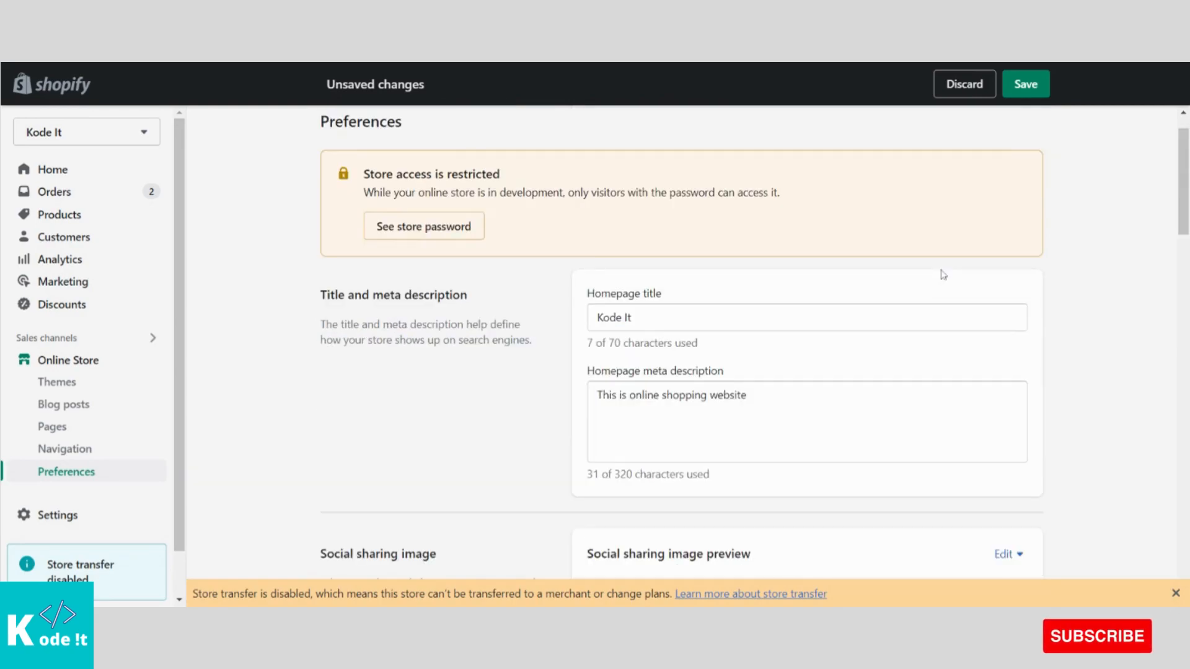
scroll(542, 337, "down", 1)
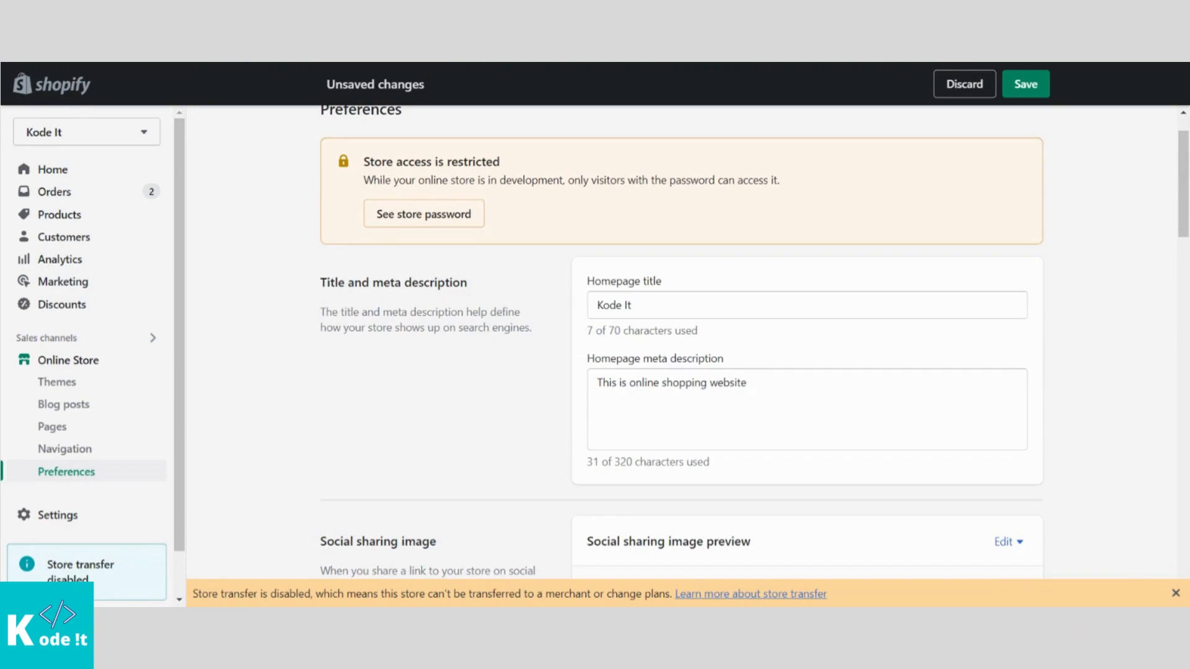
scroll(755, 341, "up", 1)
scroll(1014, 108, "up", 2)
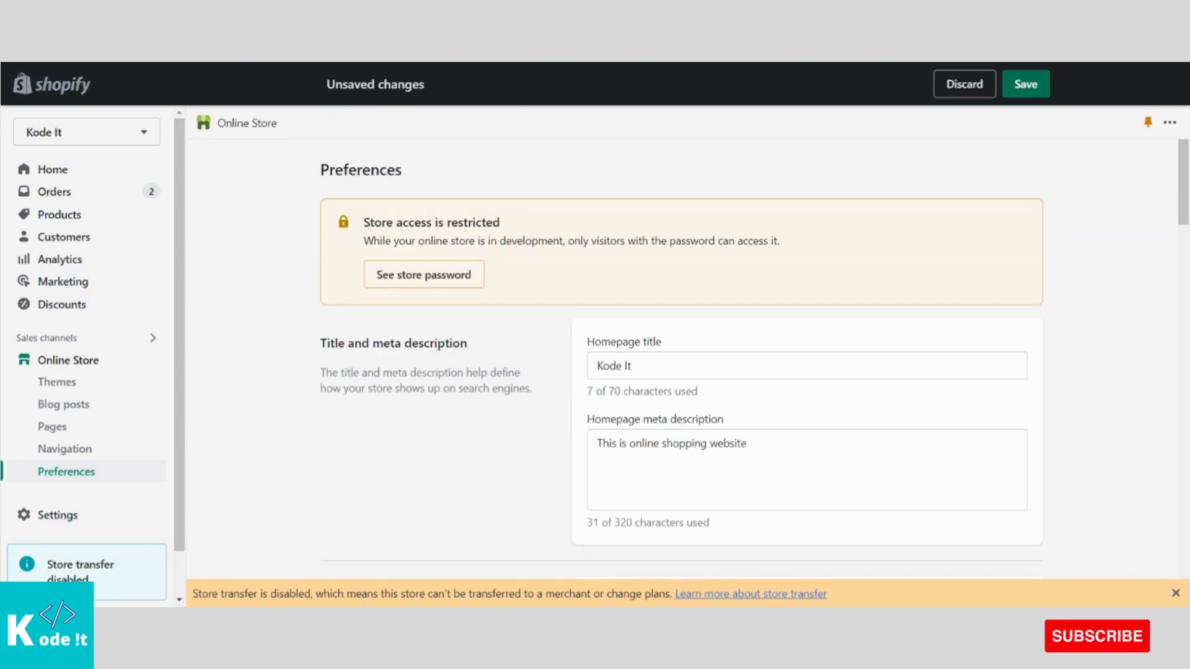
left_click(1019, 84)
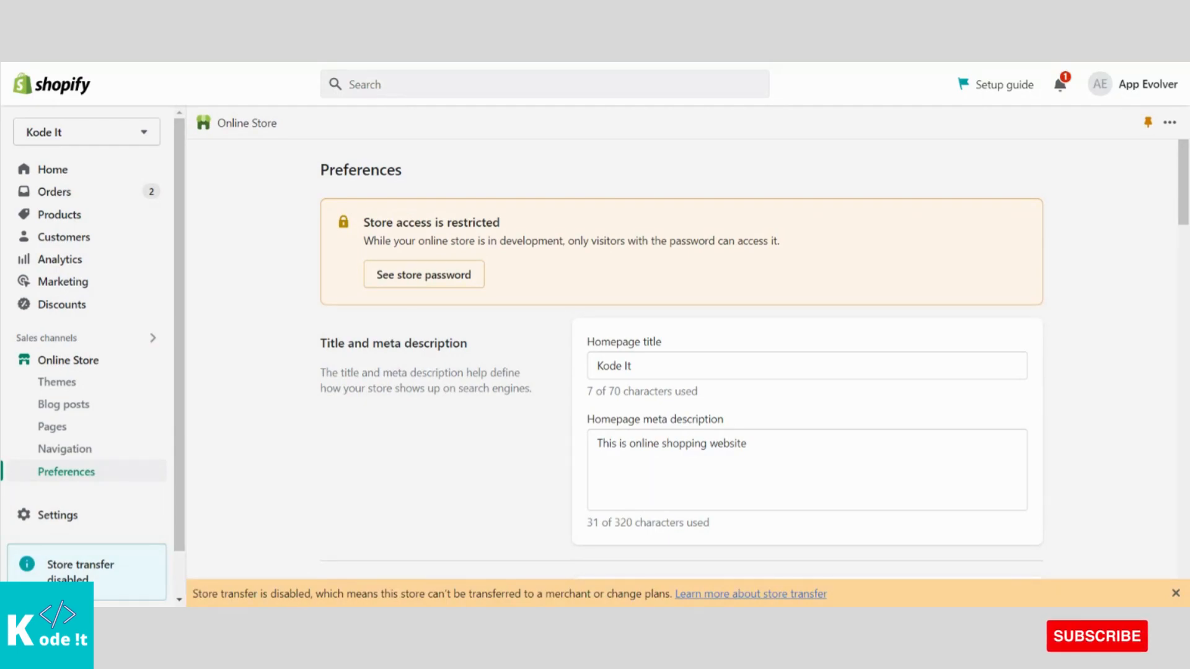
Open the Black Tshirt product and look through its description, media, options, variants and search engine listing.
left_click(127, 214)
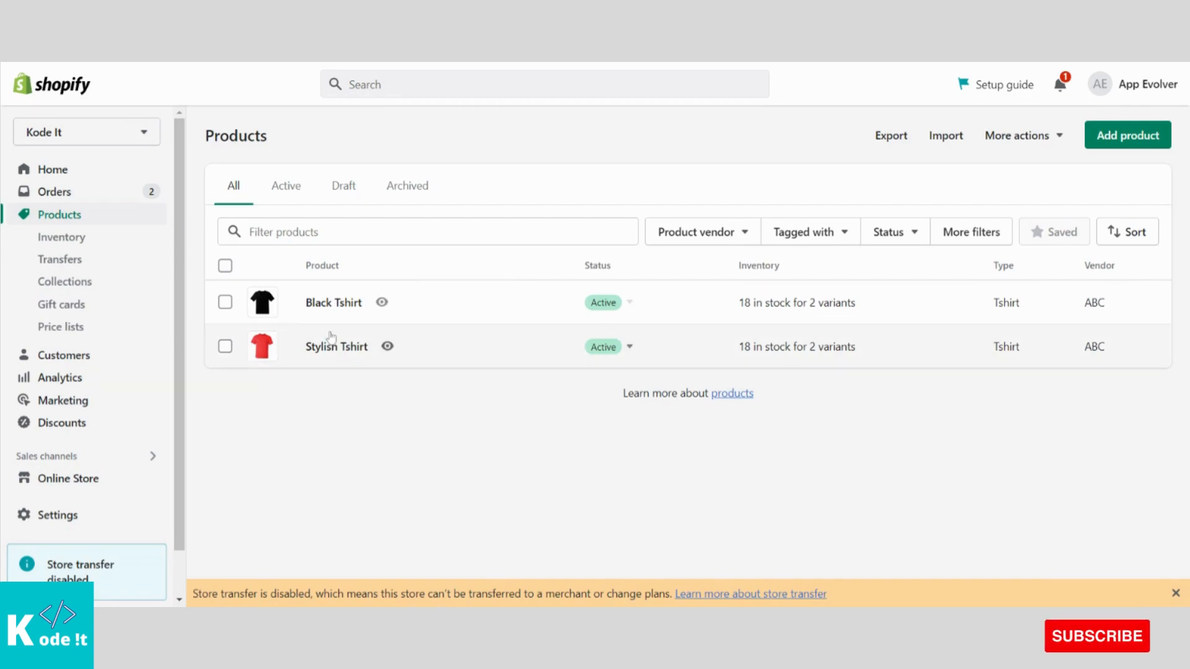
left_click(332, 304)
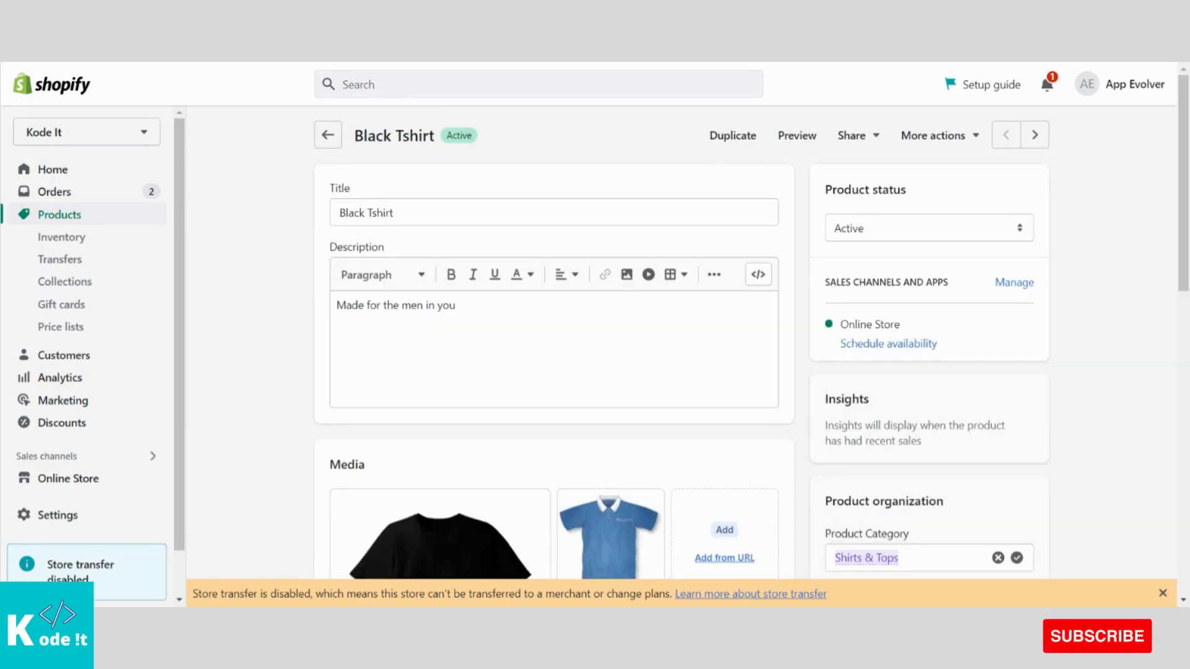
scroll(394, 251, "down", 1)
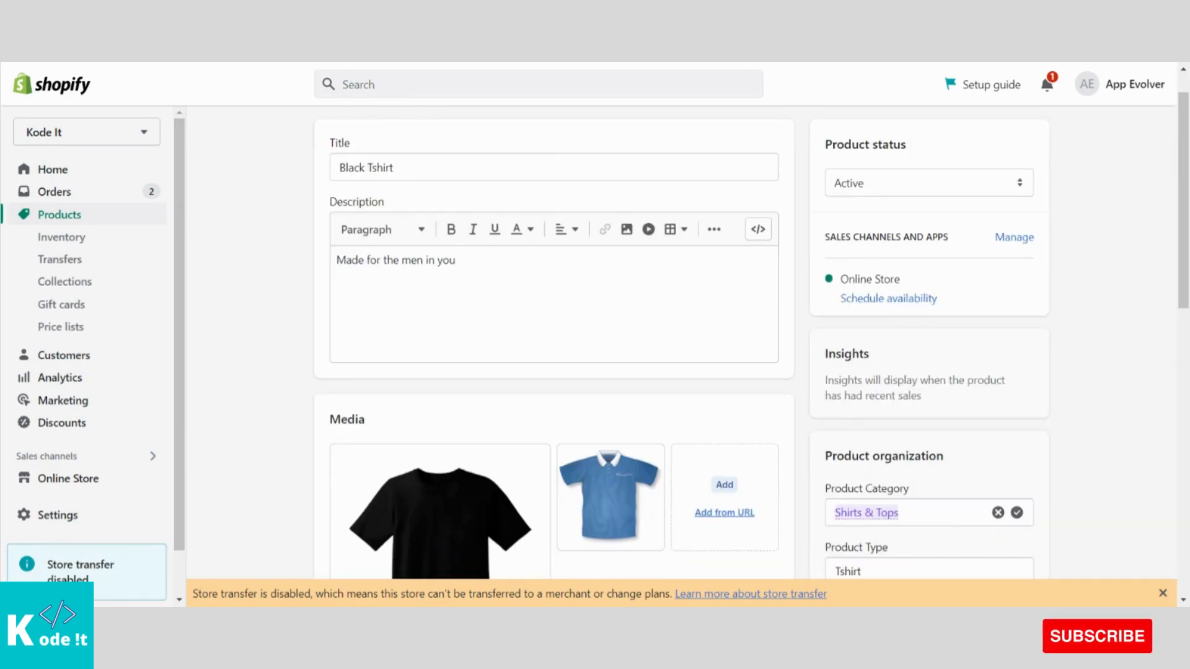
scroll(439, 482, "down", 2)
scroll(439, 481, "up", 3)
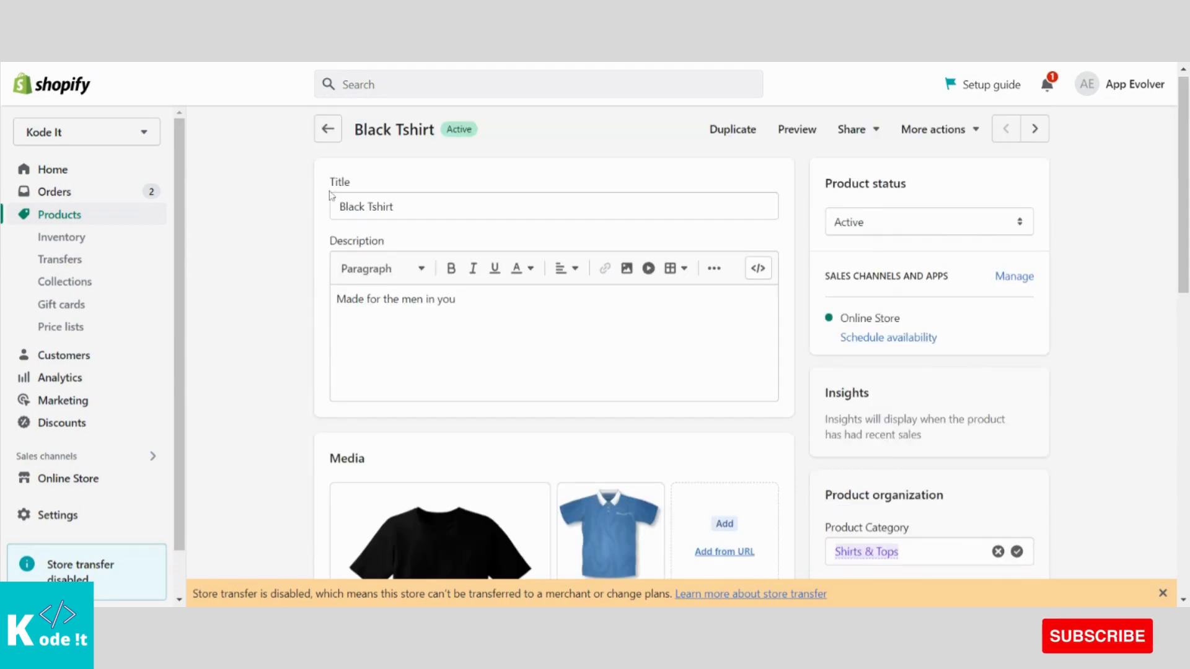
scroll(439, 305, "down", 5)
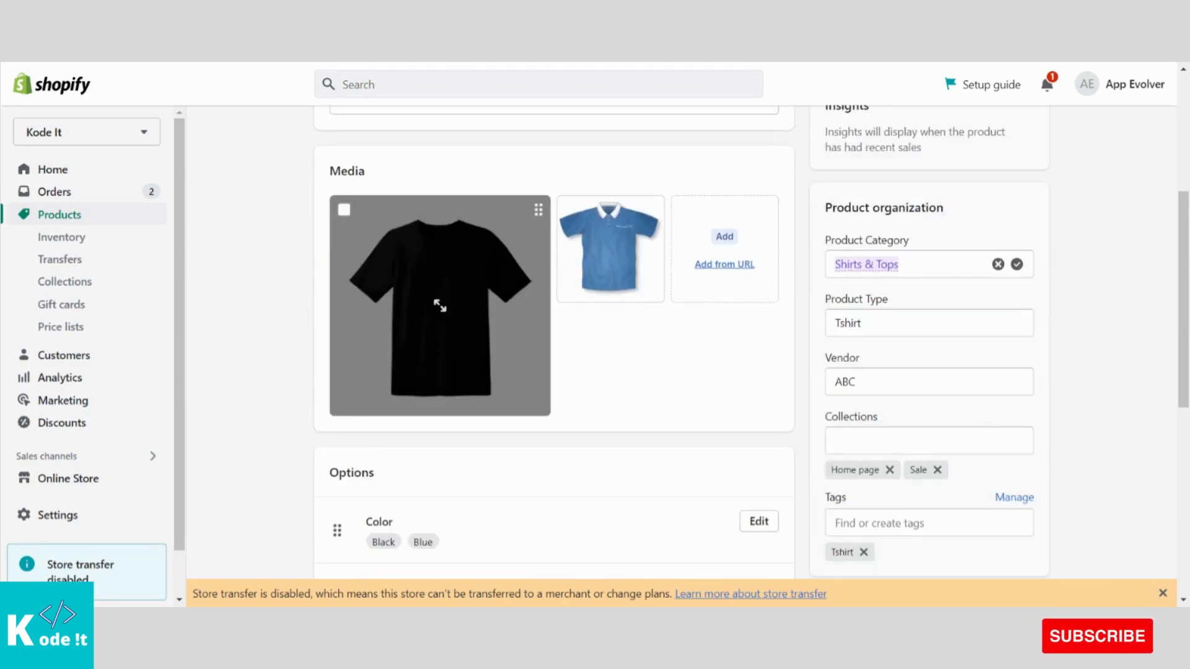
scroll(541, 351, "down", 4)
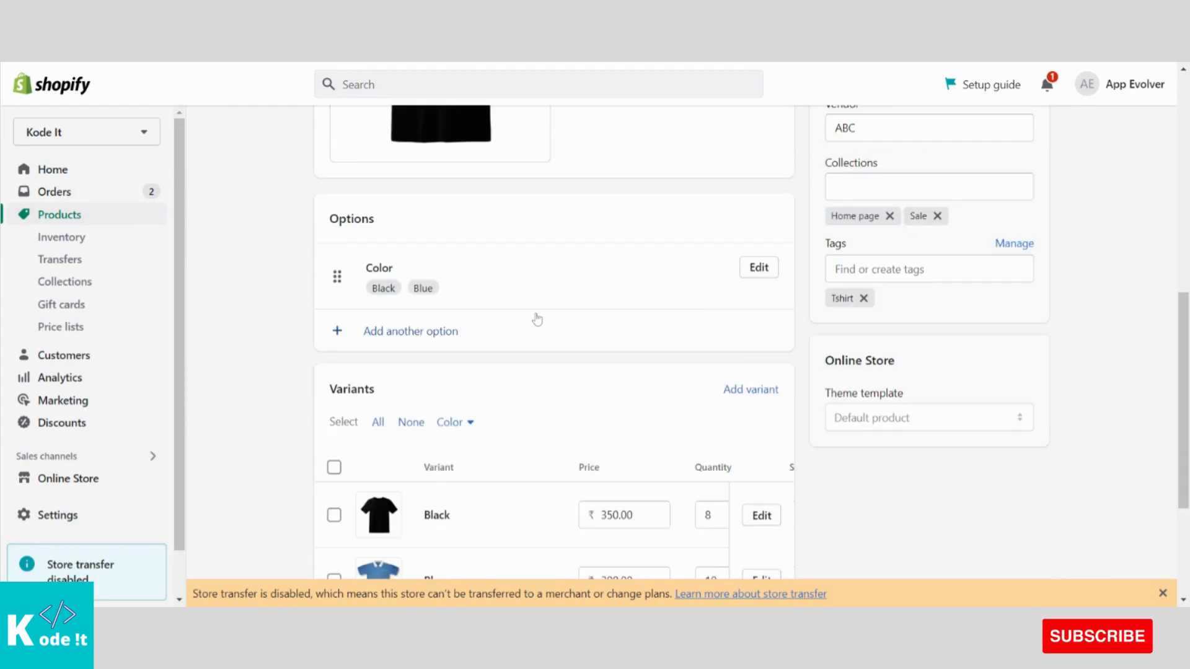
scroll(570, 349, "down", 4)
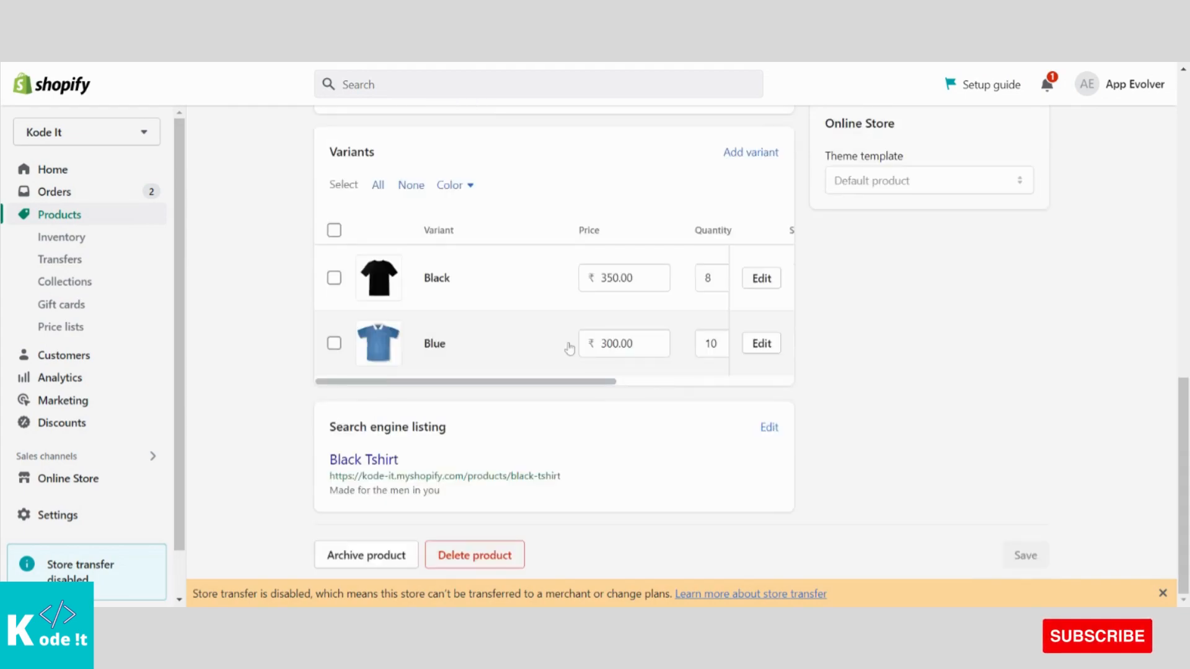
scroll(569, 349, "up", 1)
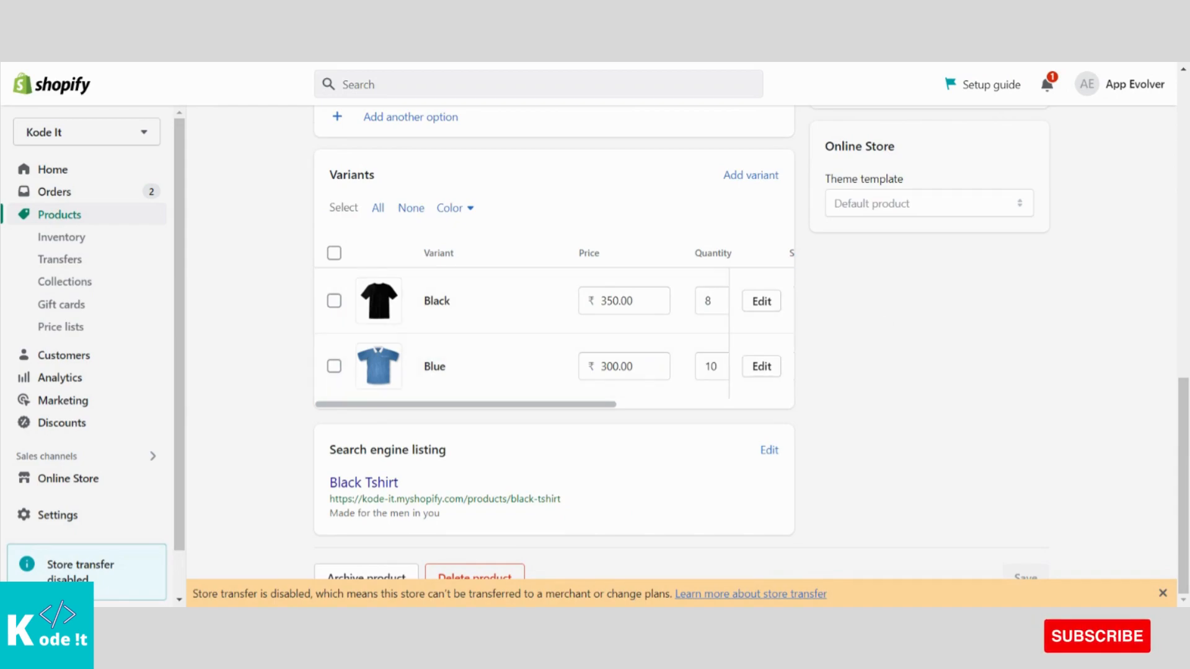
scroll(558, 341, "up", 8)
scroll(669, 235, "up", 4)
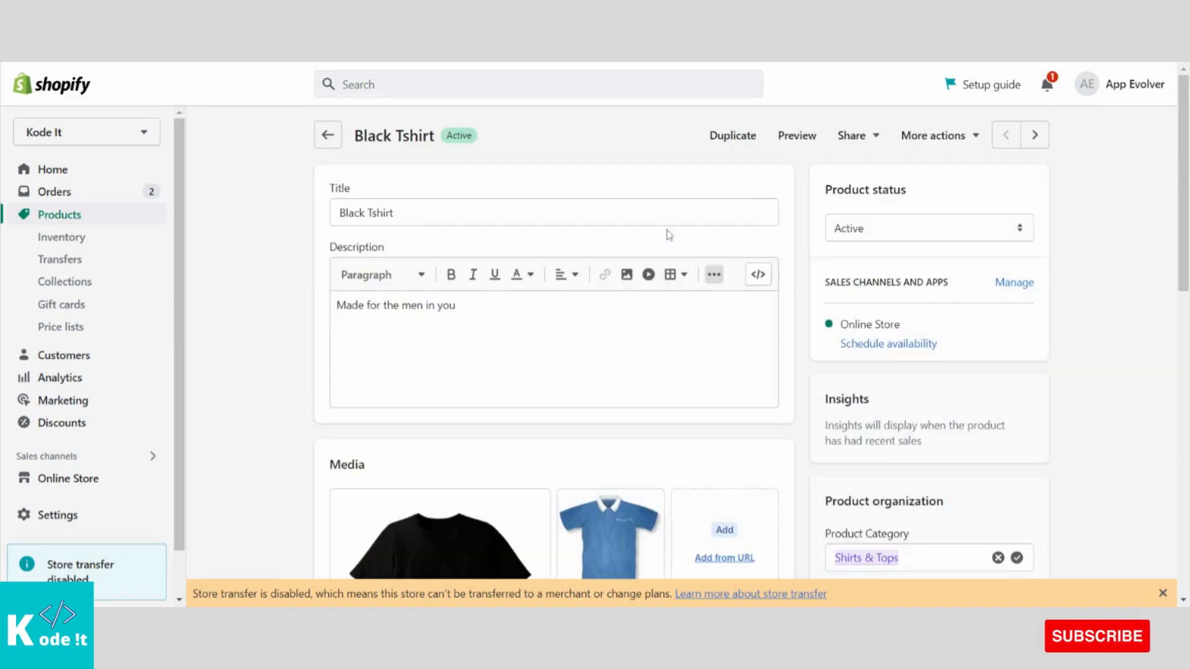
Compare the Black Tshirt product details with the title, URL and description in its search engine listing preview.
left_click(382, 212)
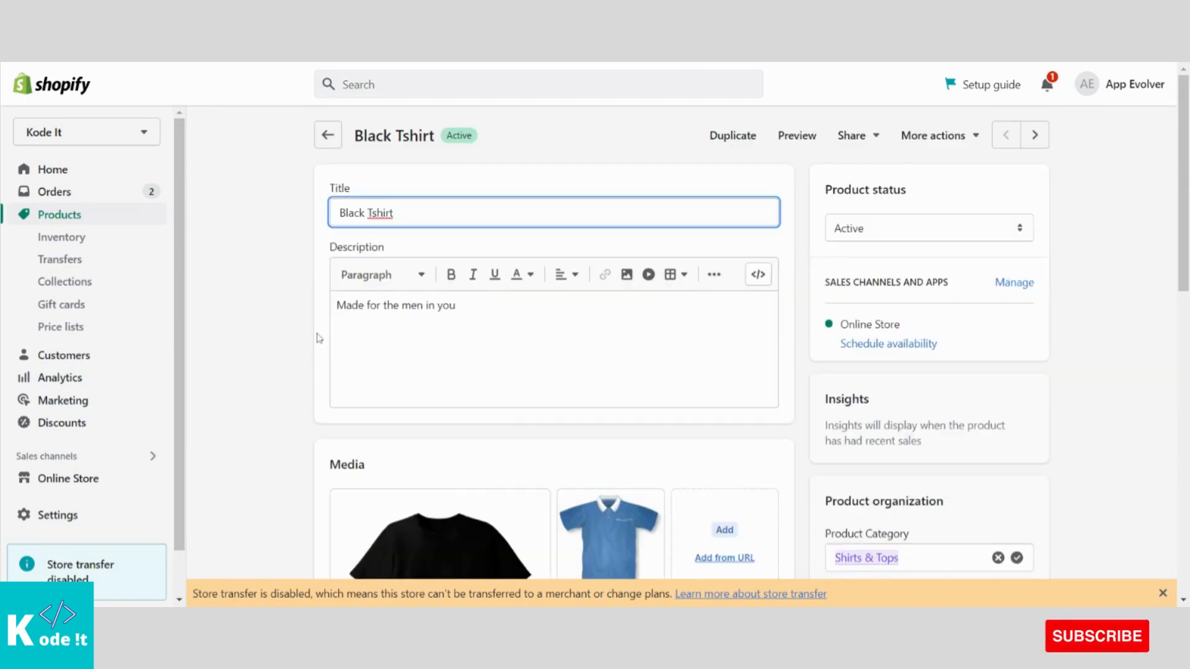
scroll(319, 338, "down", 1)
scroll(557, 341, "down", 6)
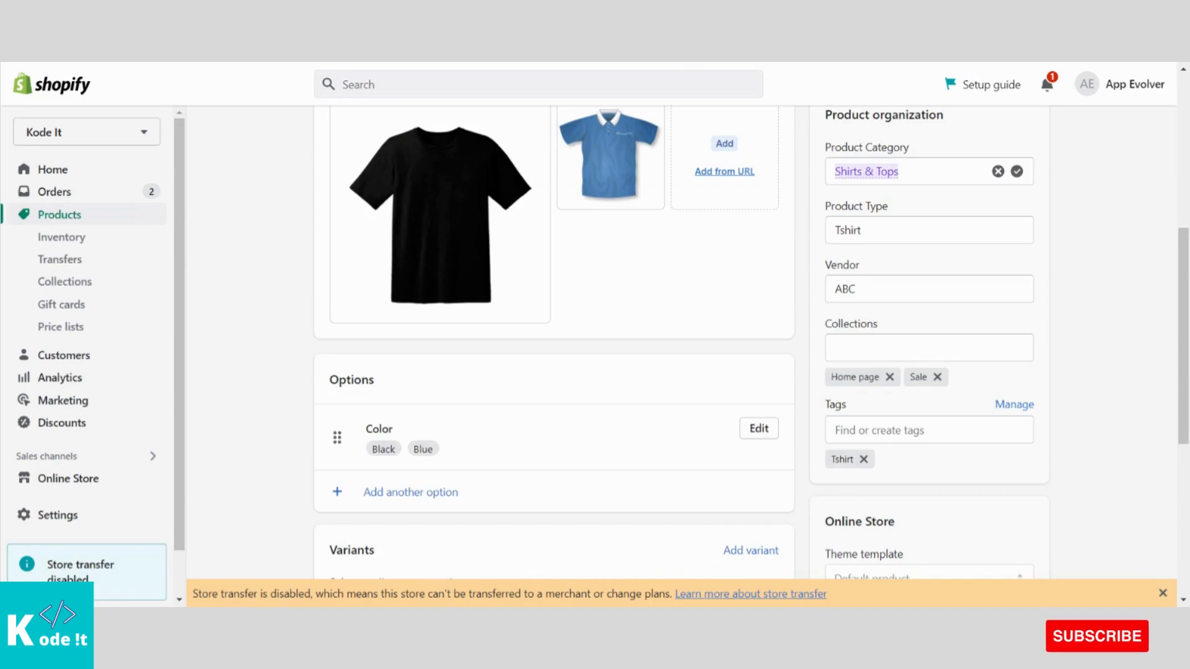
scroll(801, 434, "down", 4)
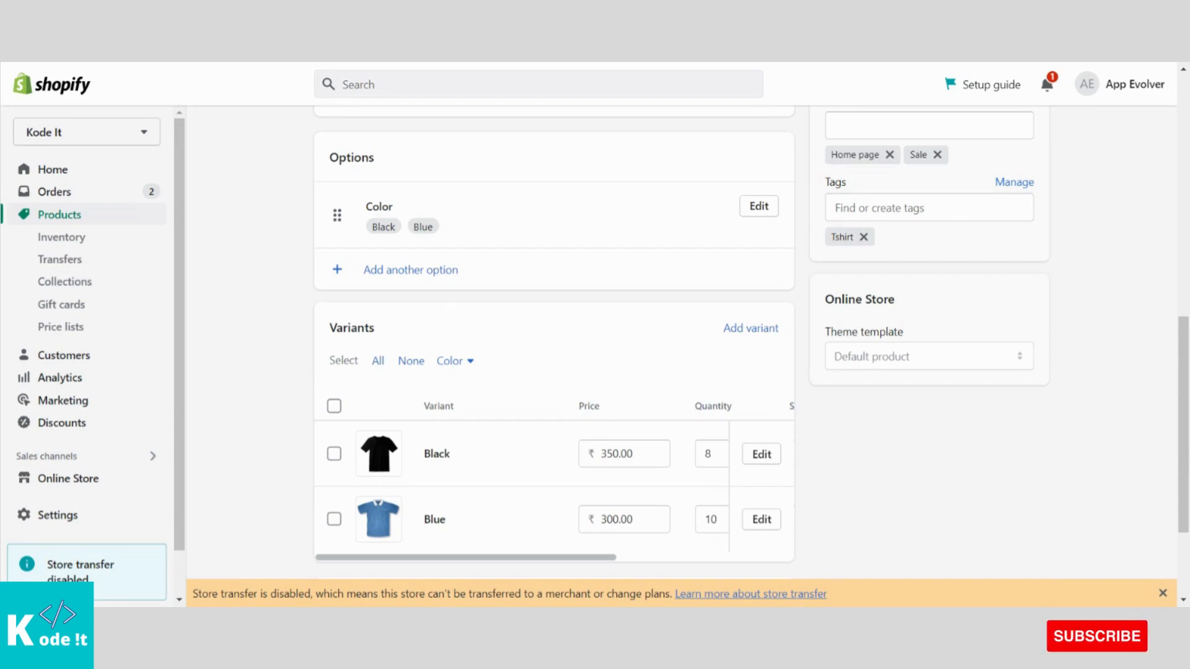
scroll(558, 341, "down", 3)
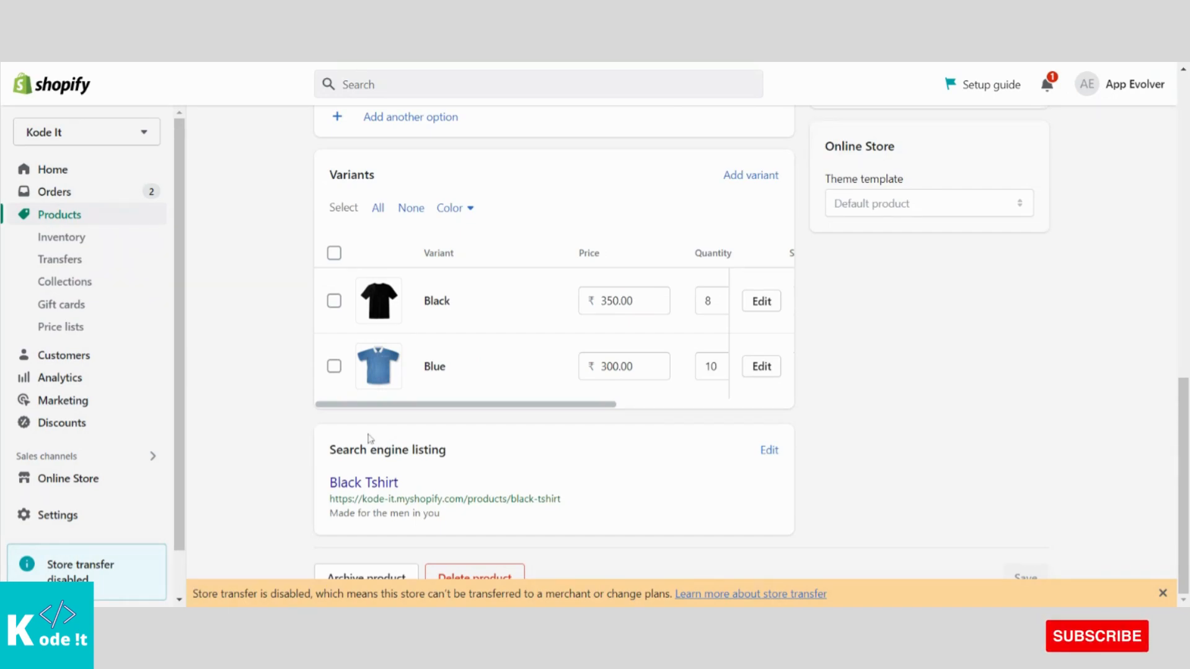
scroll(368, 439, "down", 1)
scroll(310, 478, "up", 1)
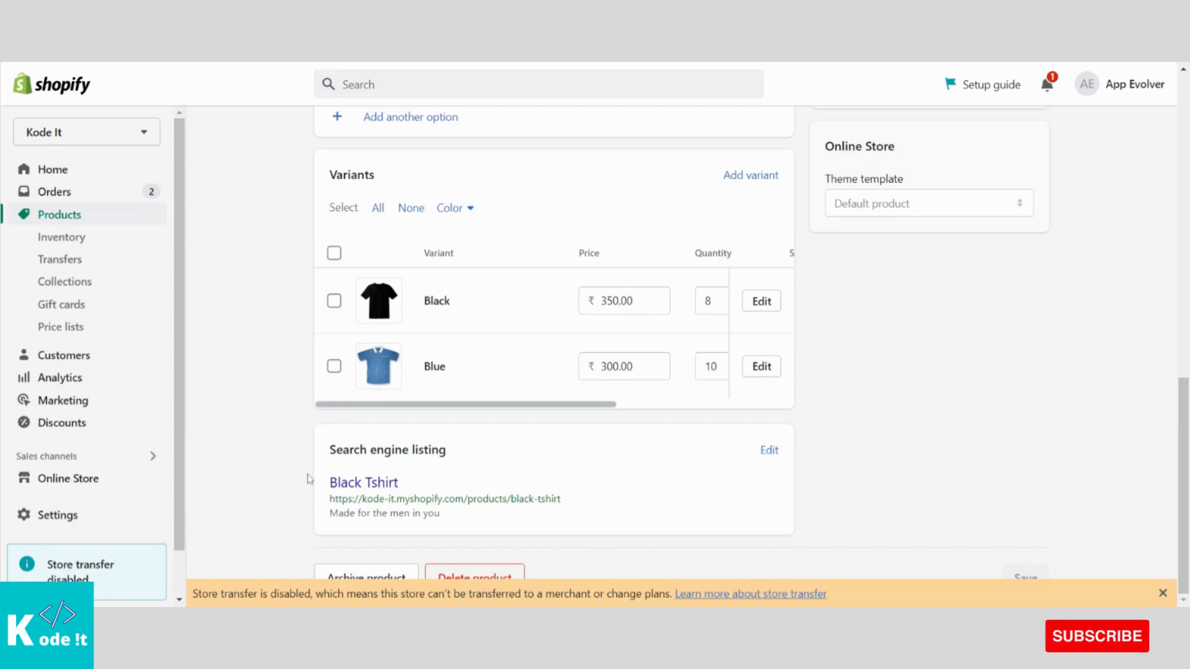
left_click_drag(324, 488, 414, 478)
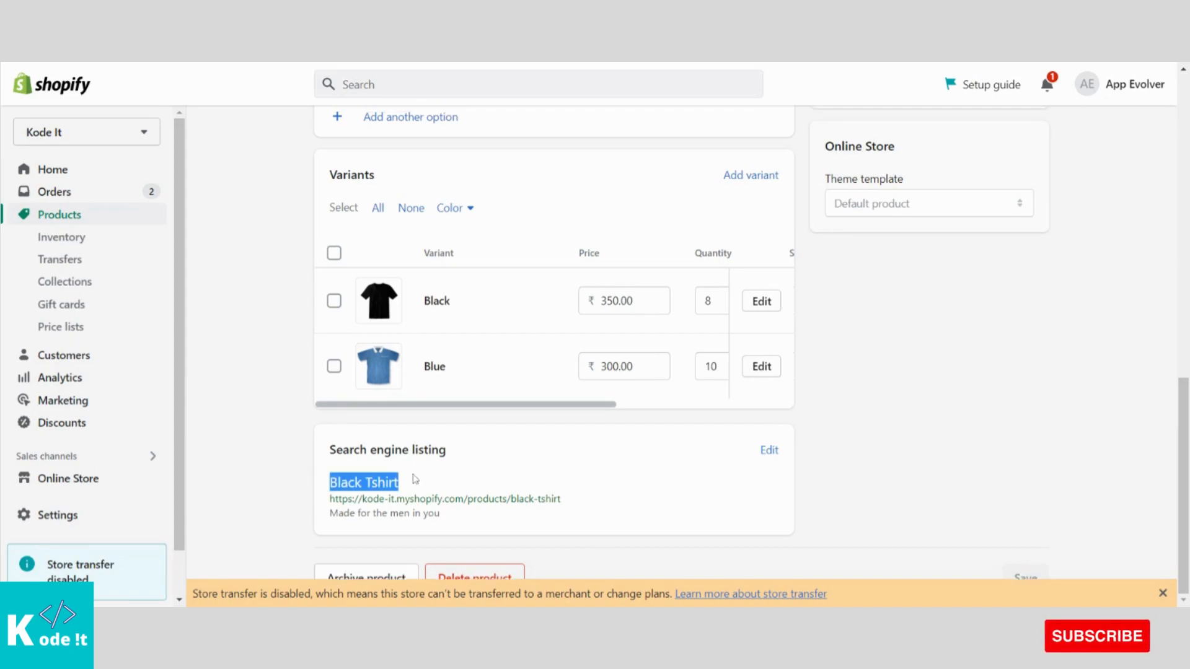
left_click(334, 503)
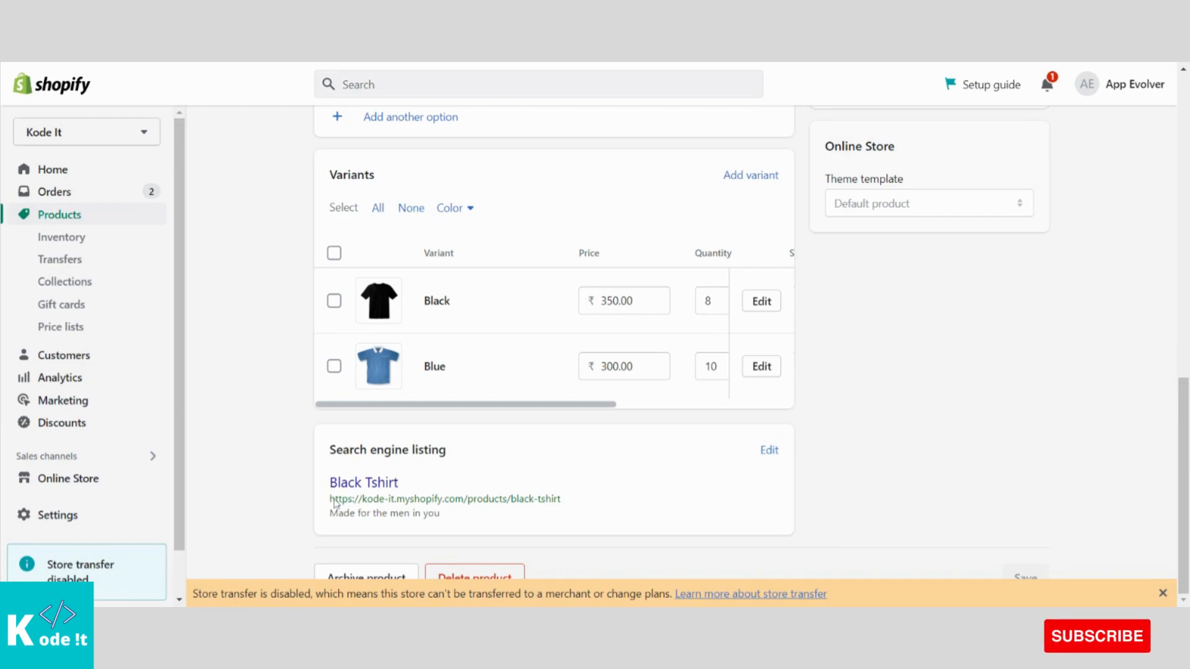
left_click_drag(334, 504, 605, 510)
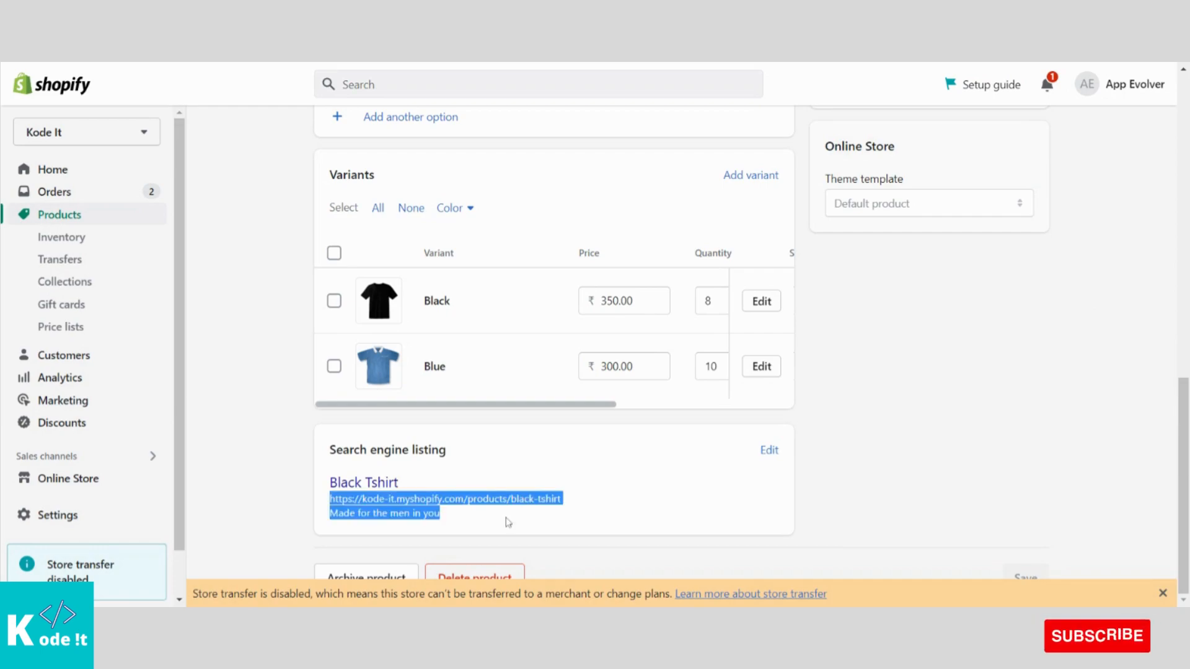
left_click(508, 522)
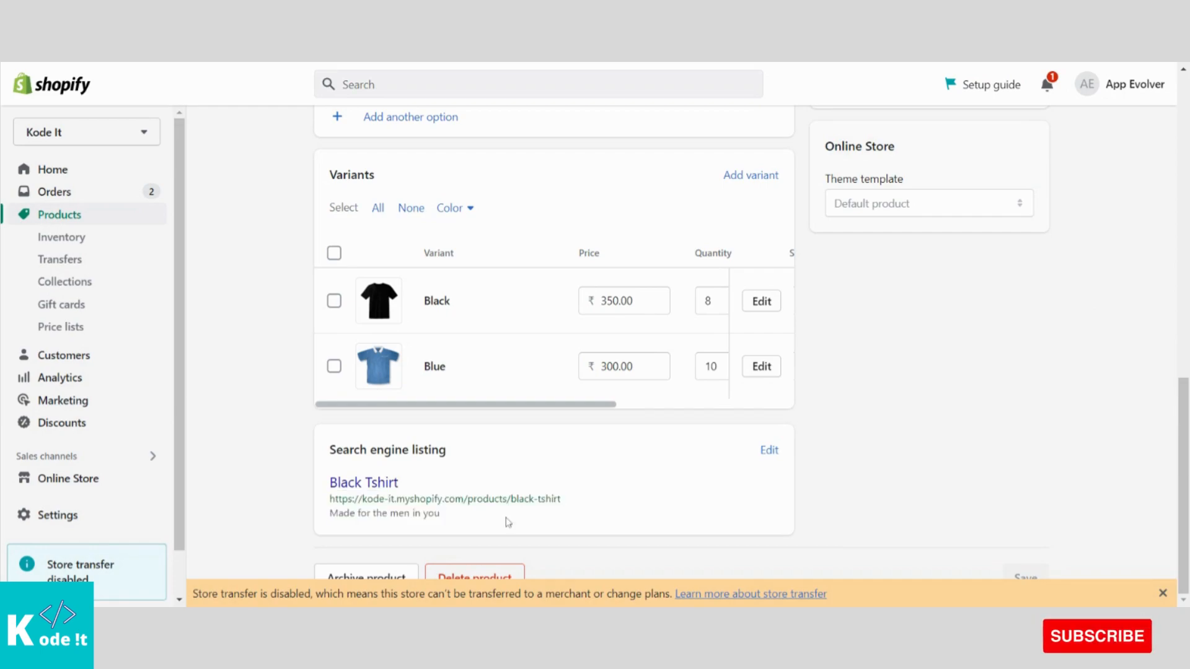
triple_click(508, 522)
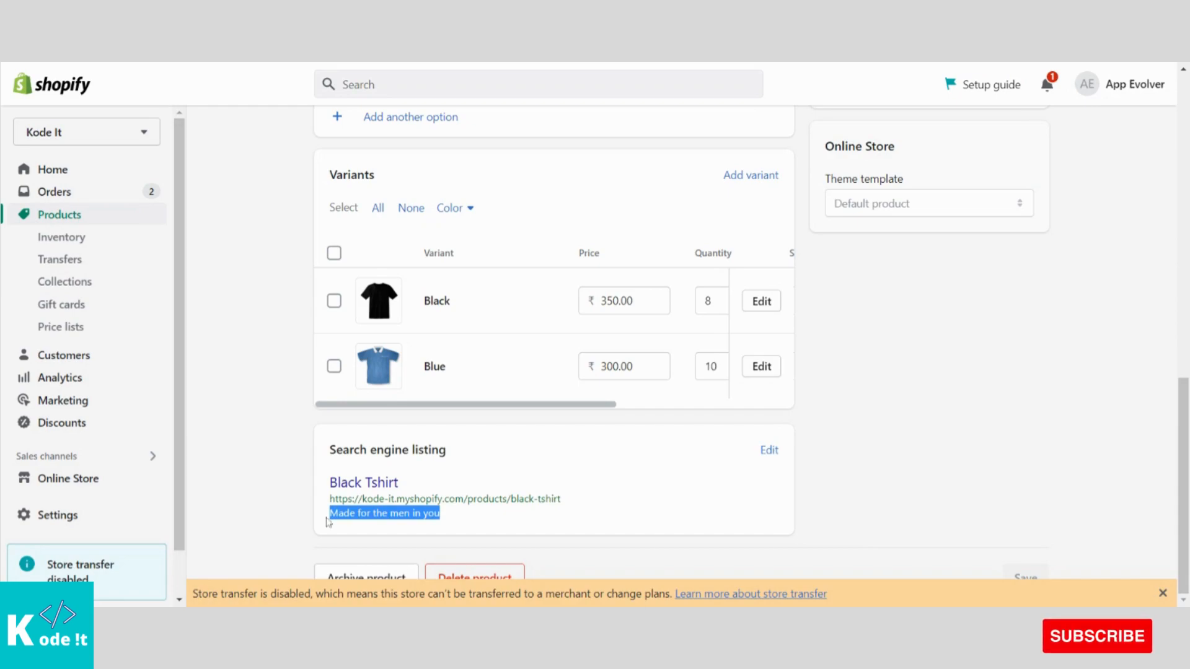
left_click(607, 473)
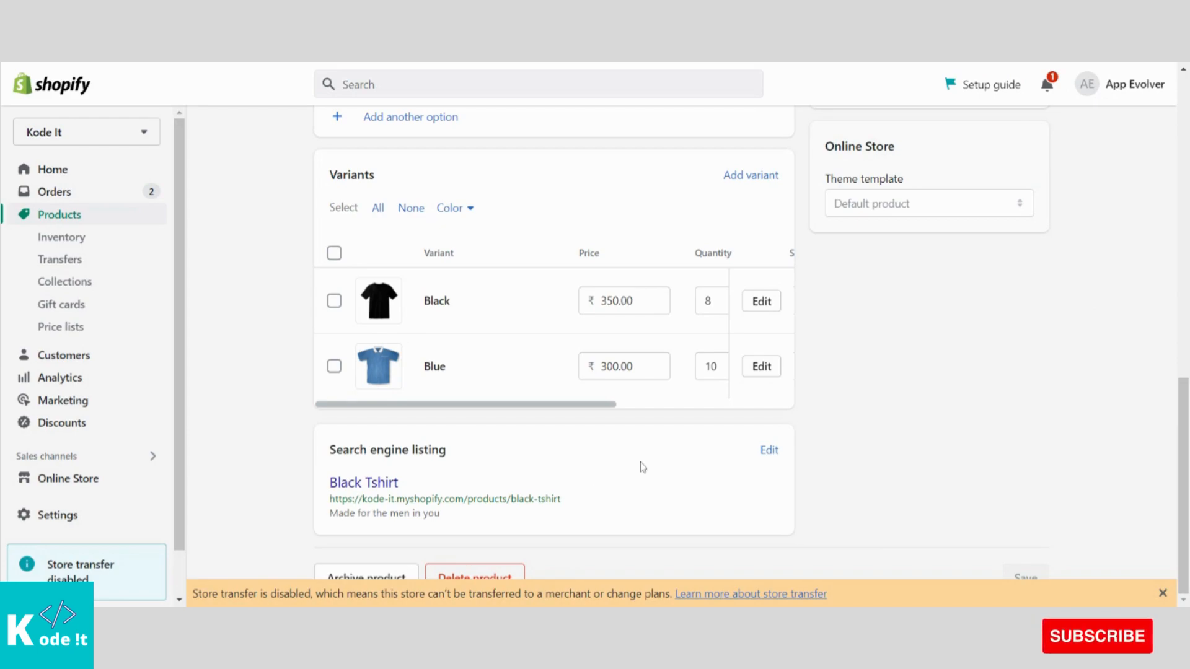
Edit the product's search engine listing and set the page title to "Black Tshirt - 50% OFF".
left_click(770, 451)
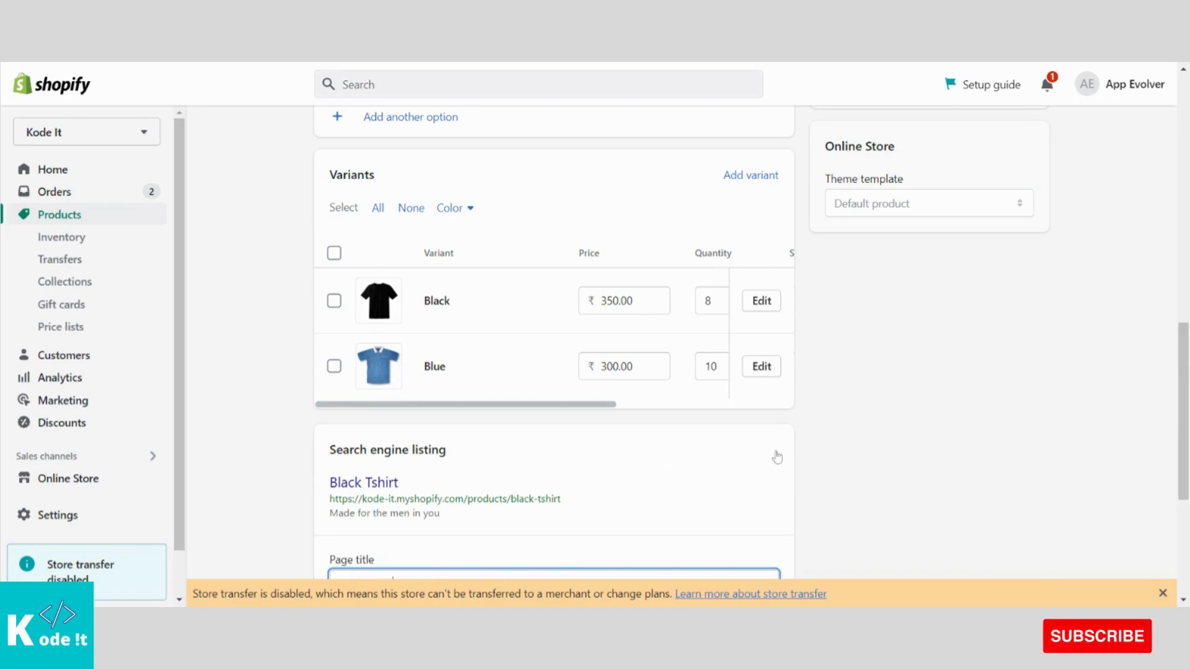
scroll(776, 457, "down", 3)
scroll(418, 356, "down", 1)
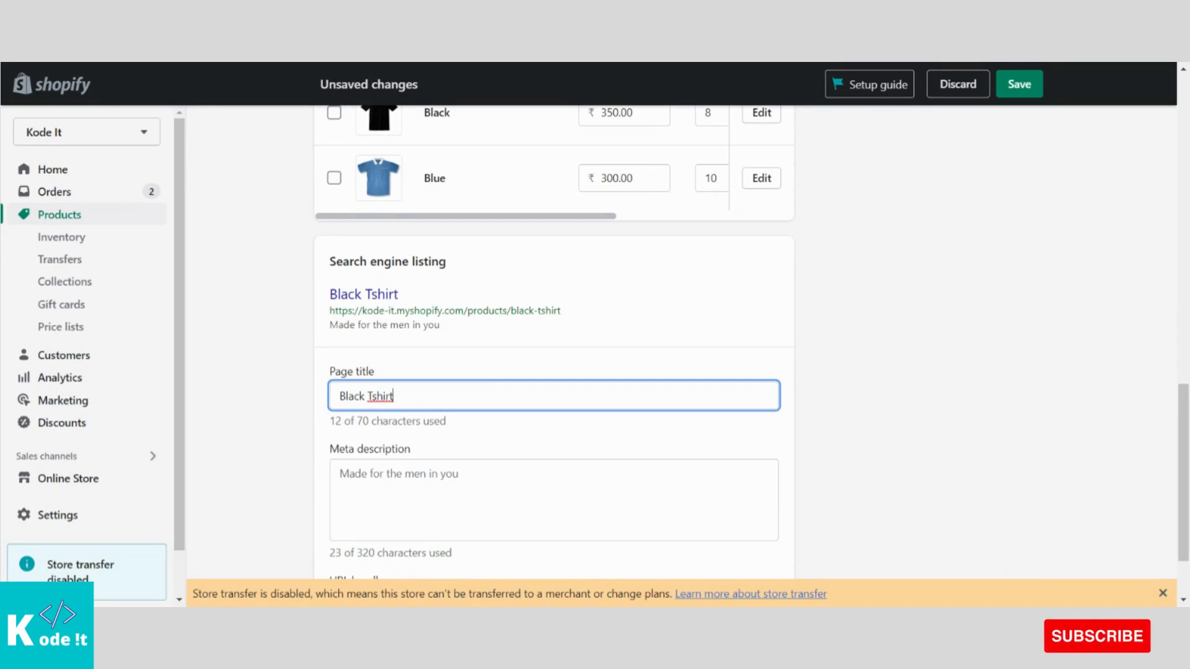
type("- ")
type("100")
key("BackSpace")
key("BackSpace")
key("BackSpace")
type("50")
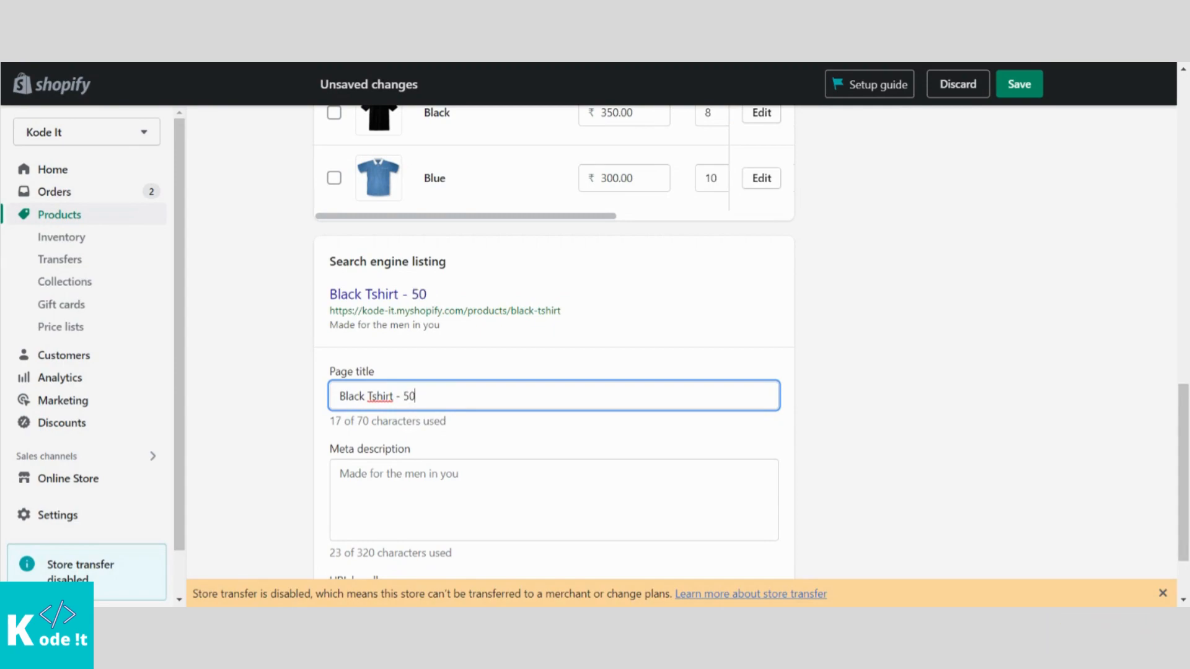
type("% OFF")
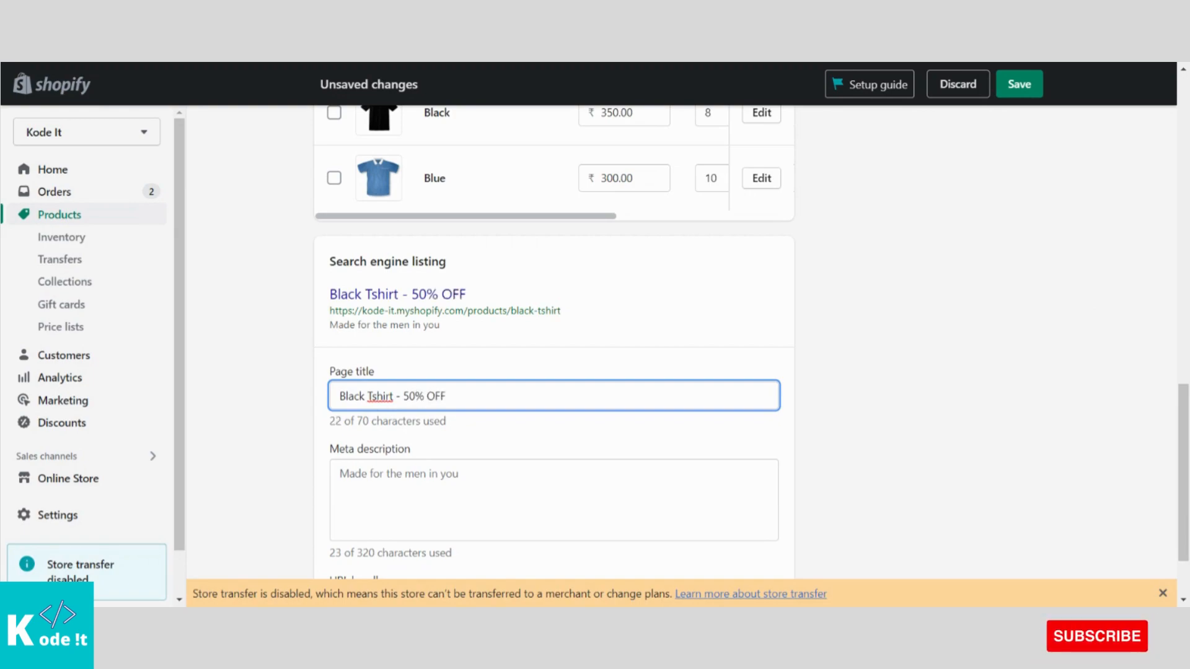
Check the new page title in the search engine listing preview.
left_click(337, 293)
triple_click(338, 293)
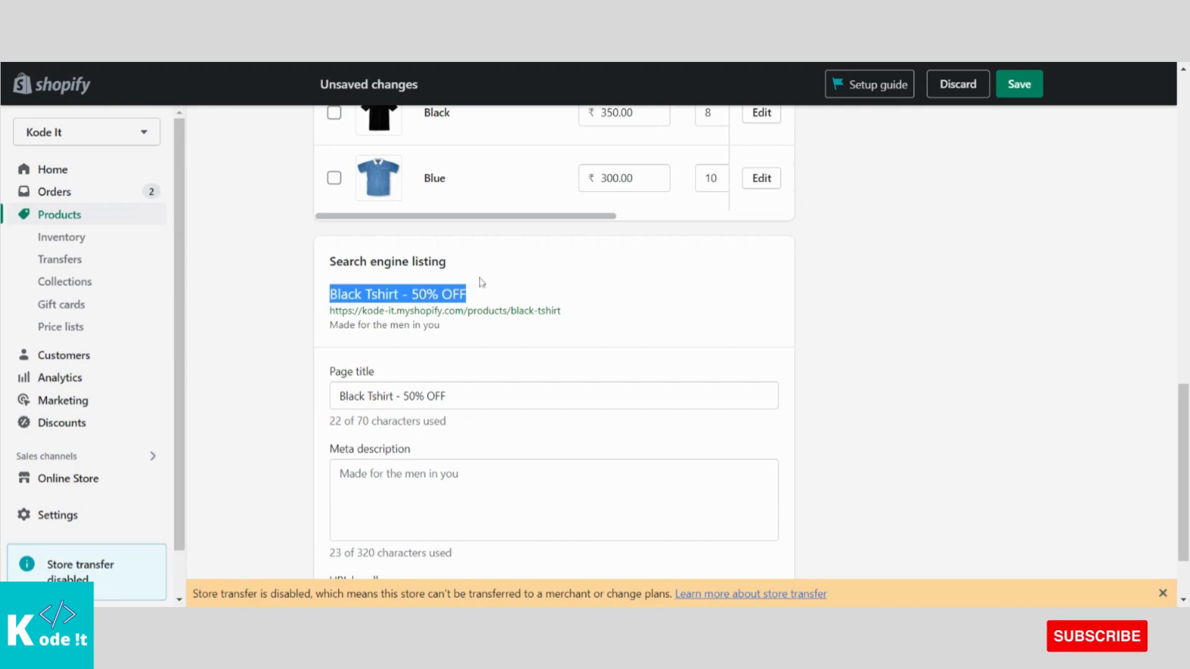
left_click(510, 293)
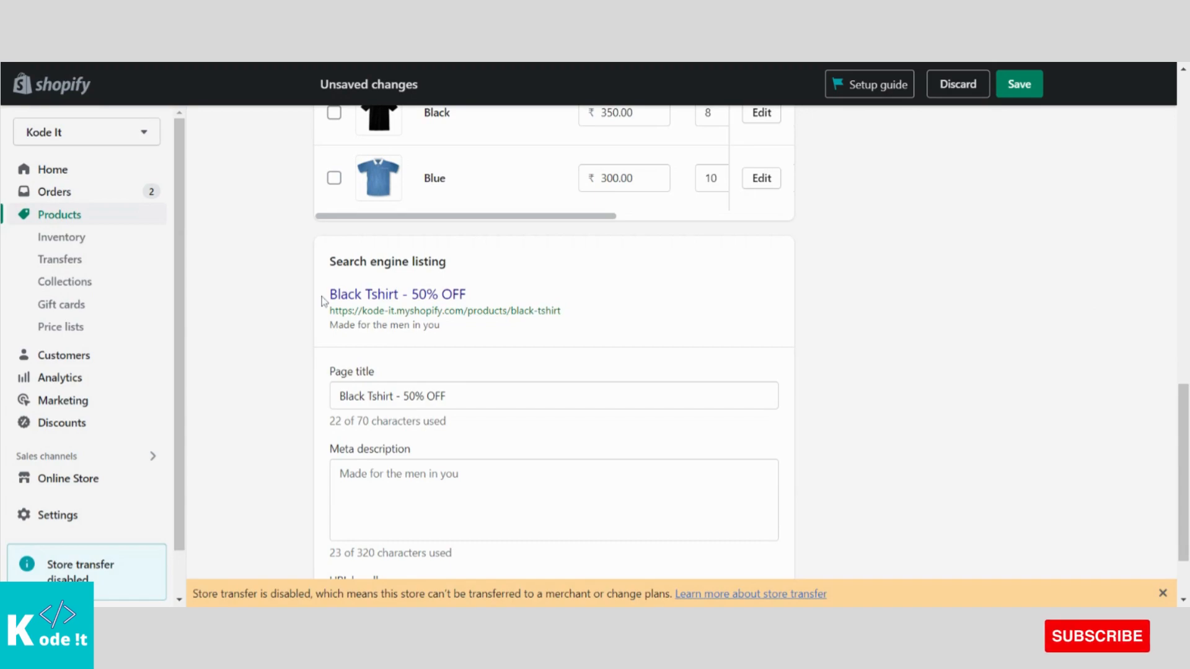
scroll(554, 424, "down", 1)
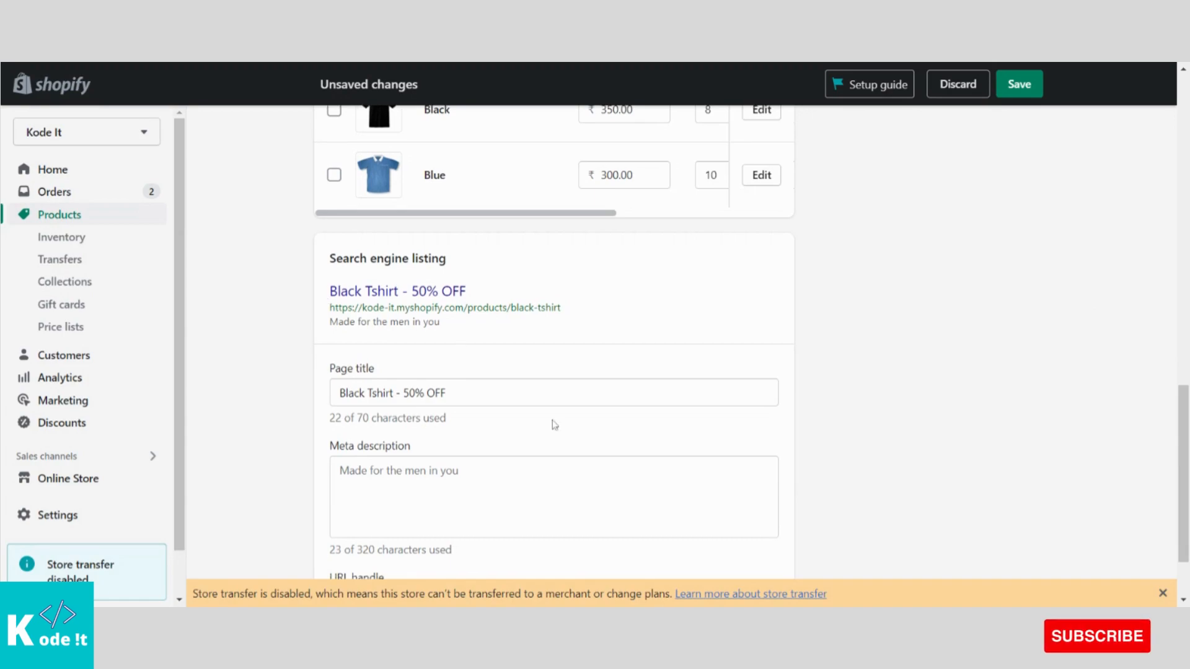
Review the listing's meta description and URL handle, and save the Black Tshirt product.
left_click(521, 492)
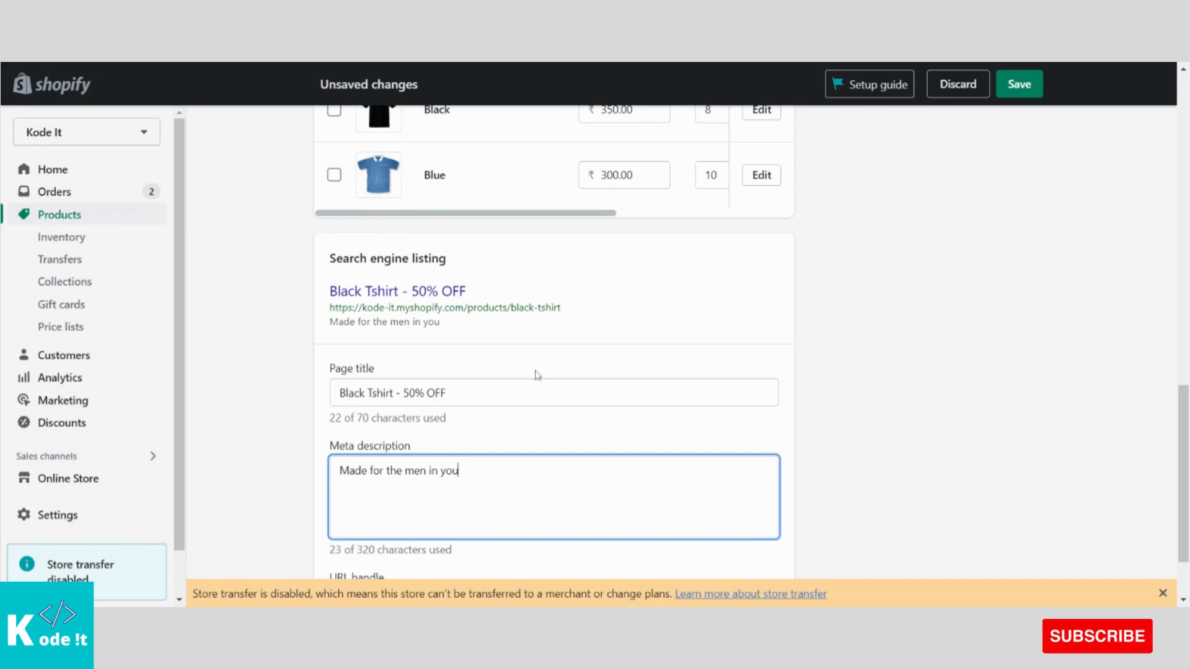
scroll(558, 378, "down", 1)
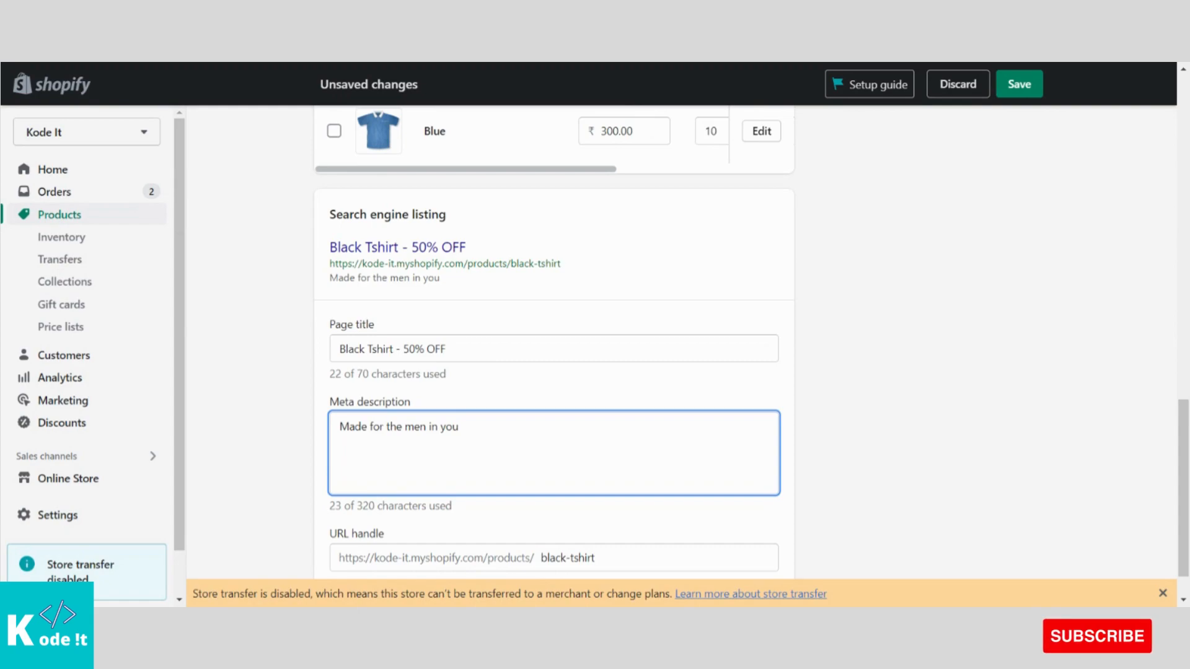
scroll(558, 341, "down", 1)
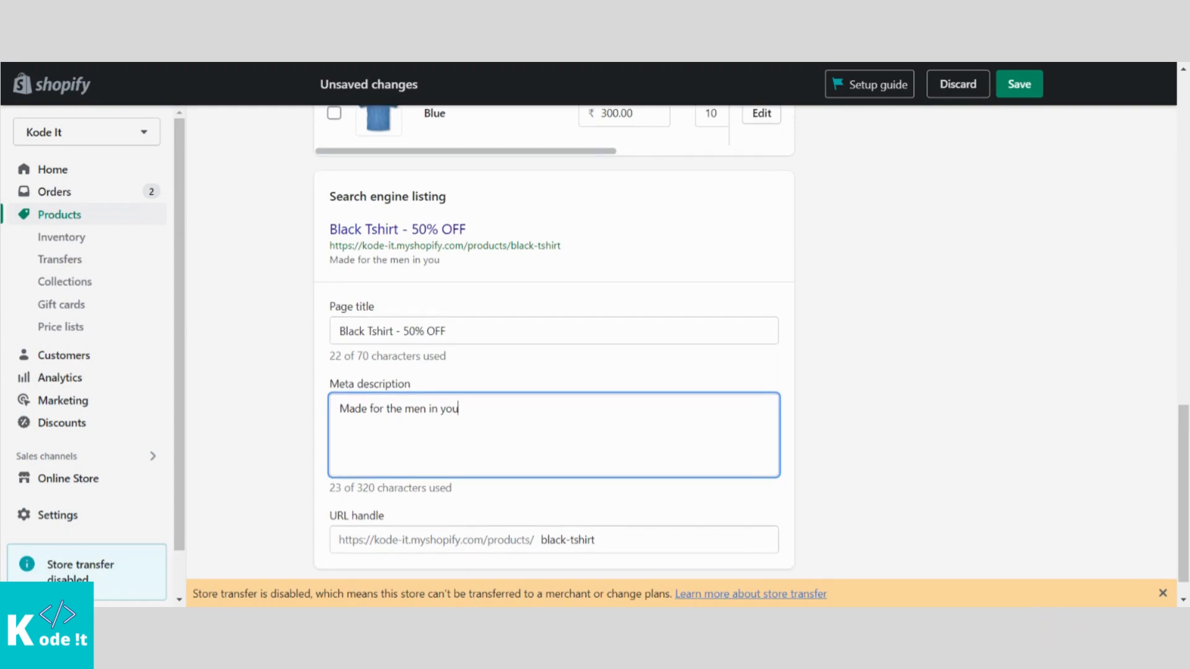
scroll(861, 346, "down", 2)
left_click(861, 345)
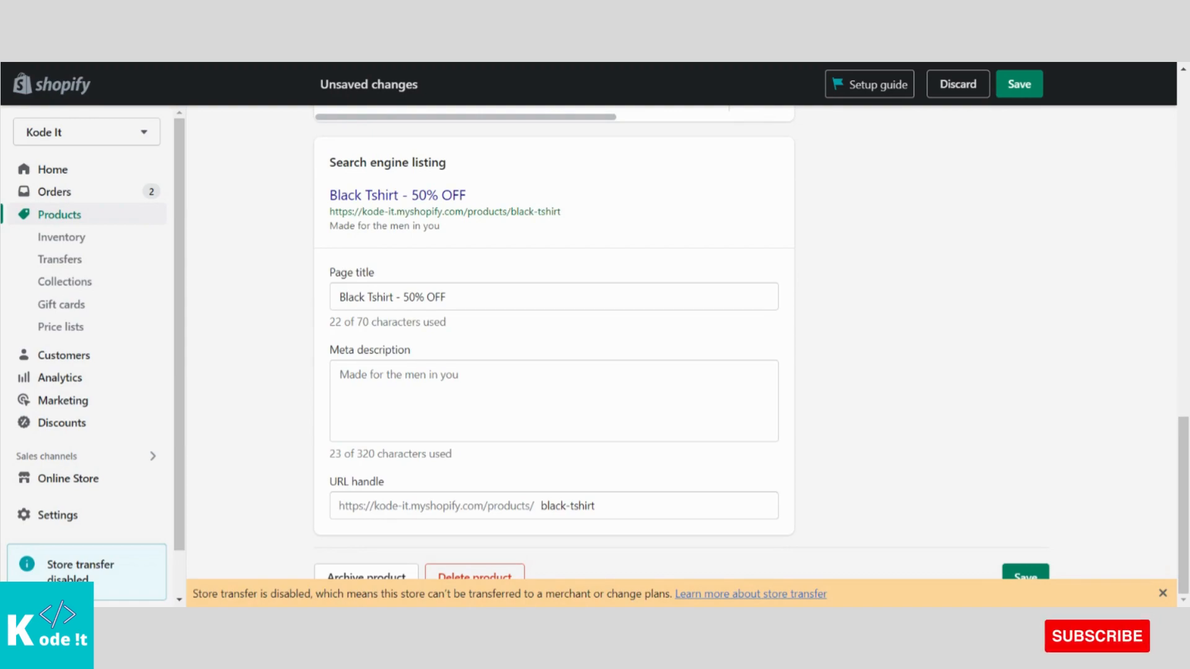
left_click(626, 505)
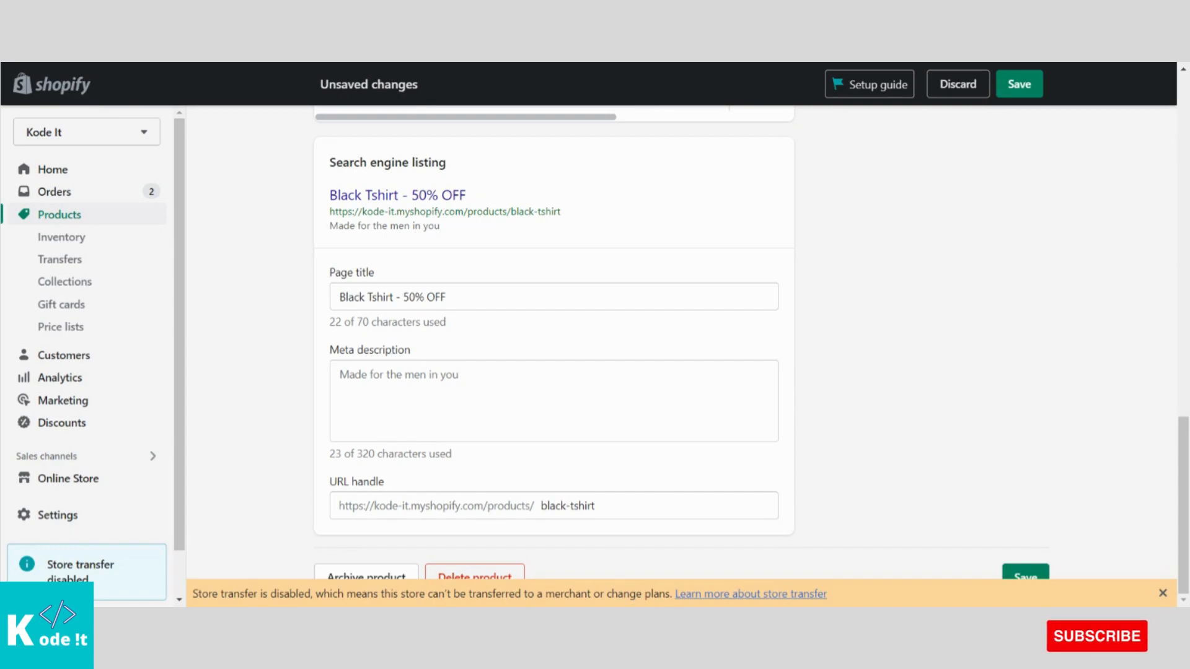
scroll(554, 341, "up", 1)
scroll(988, 502, "down", 1)
left_click(1023, 578)
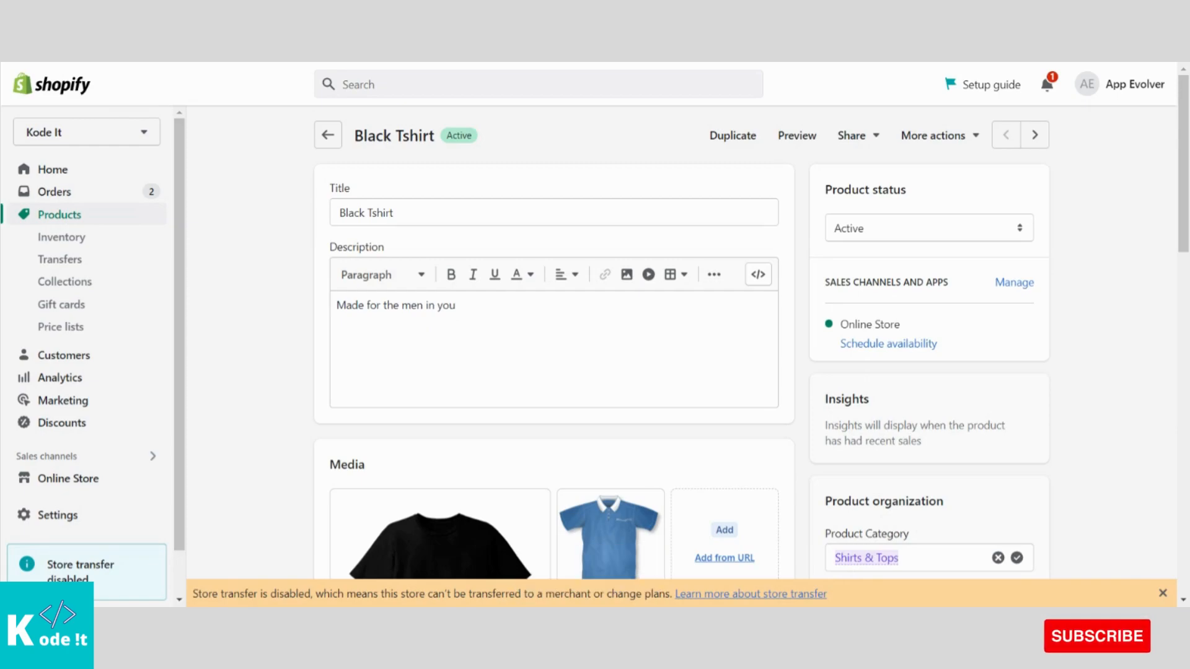
Add the alt text "Blue Thsirt" to the product's blue shirt image, save it and close the image viewer.
scroll(682, 341, "down", 5)
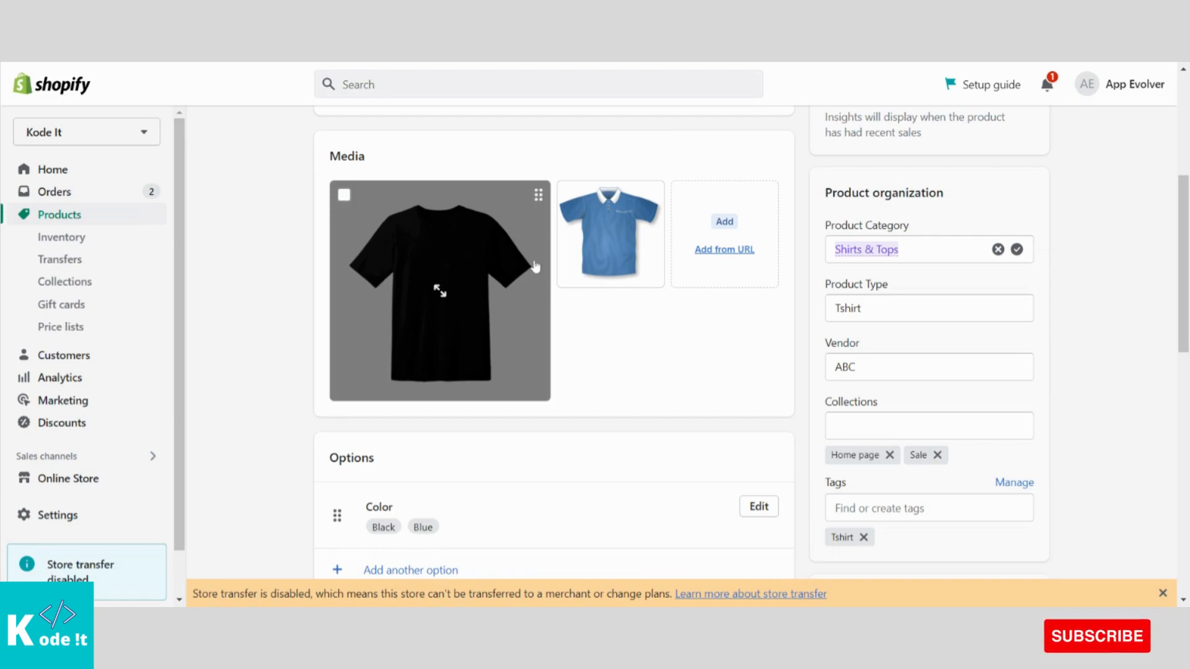
left_click(598, 224)
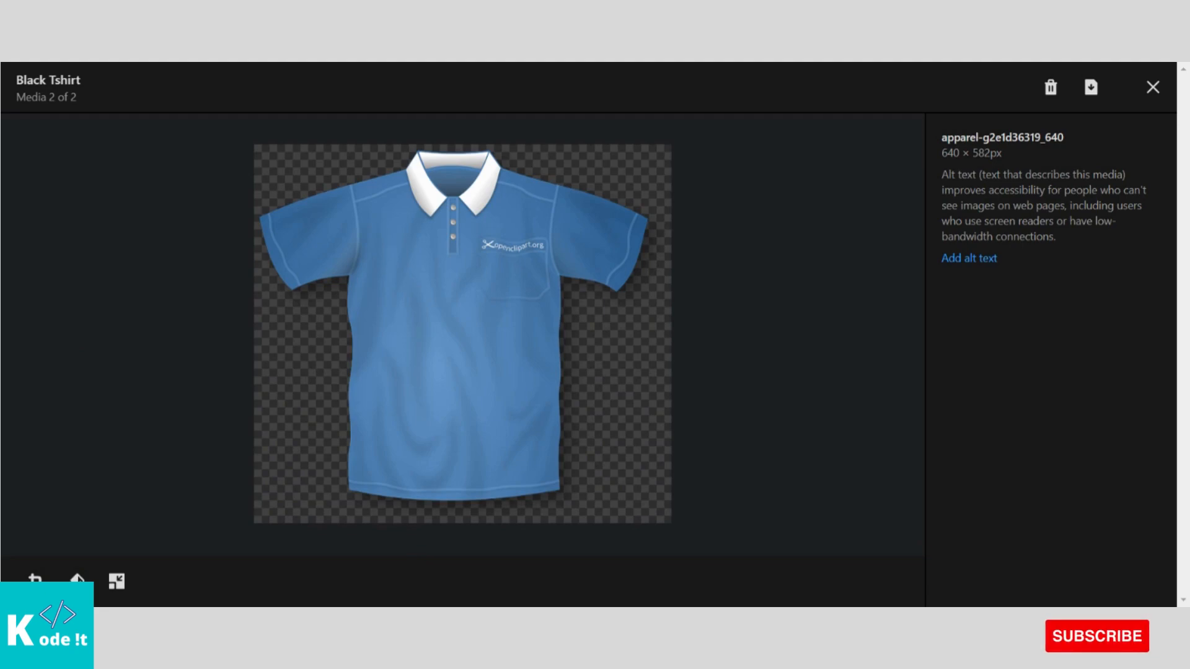
left_click(975, 260)
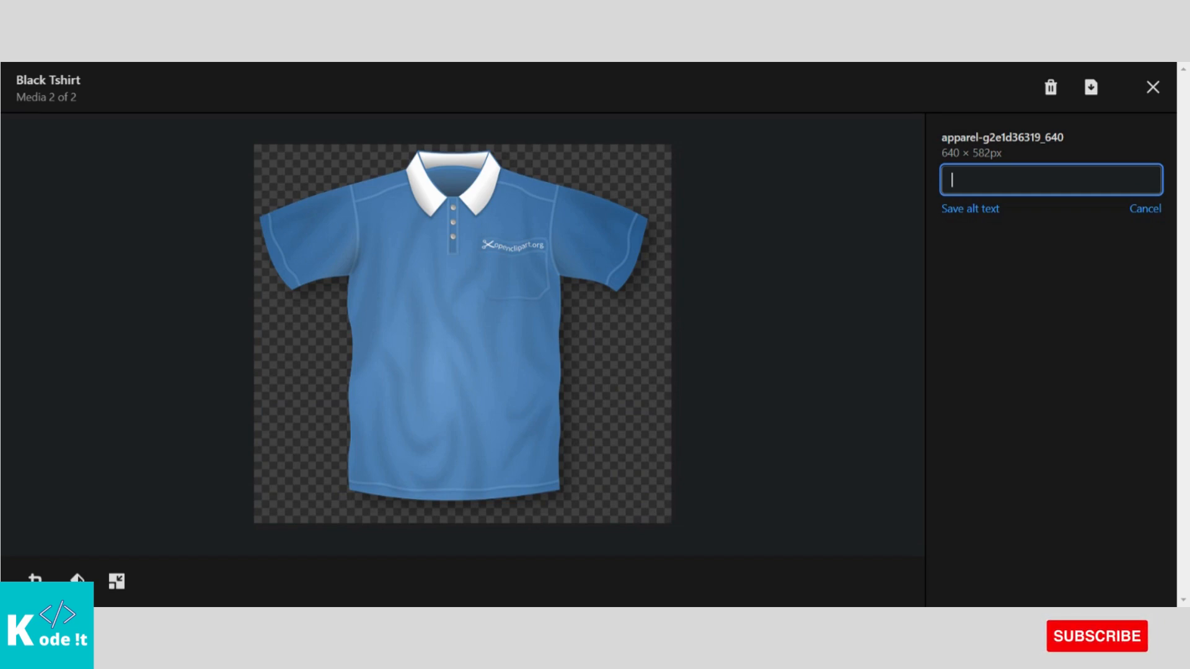
type("Blue Thsirt")
left_click(956, 213)
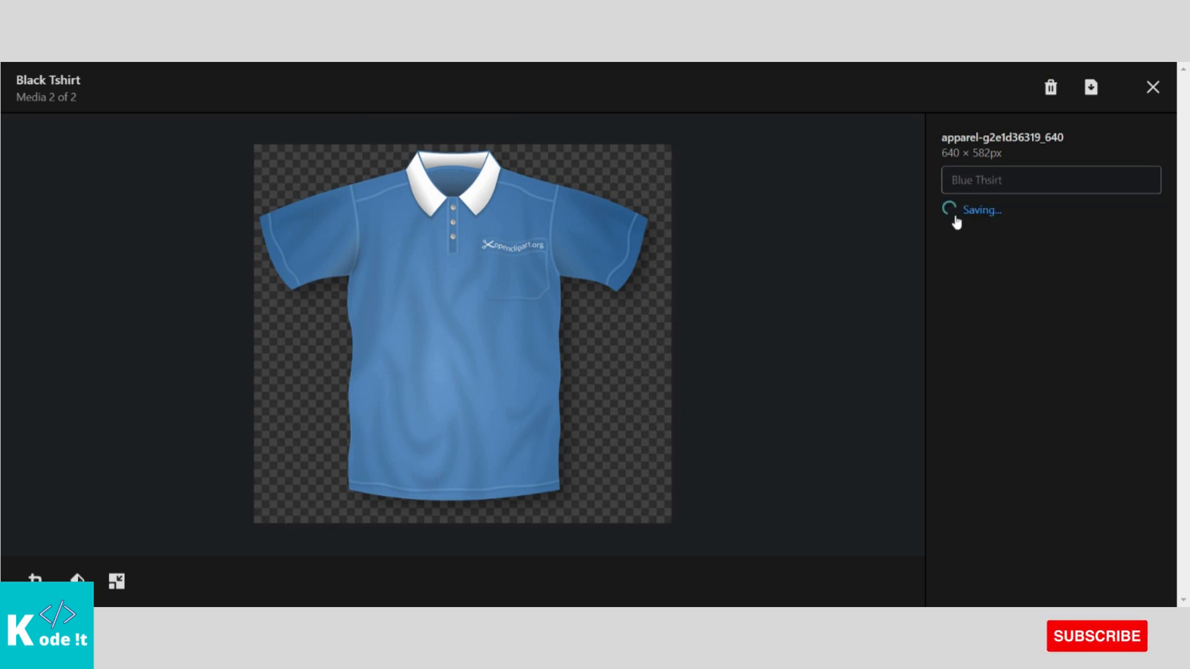
left_click(1151, 88)
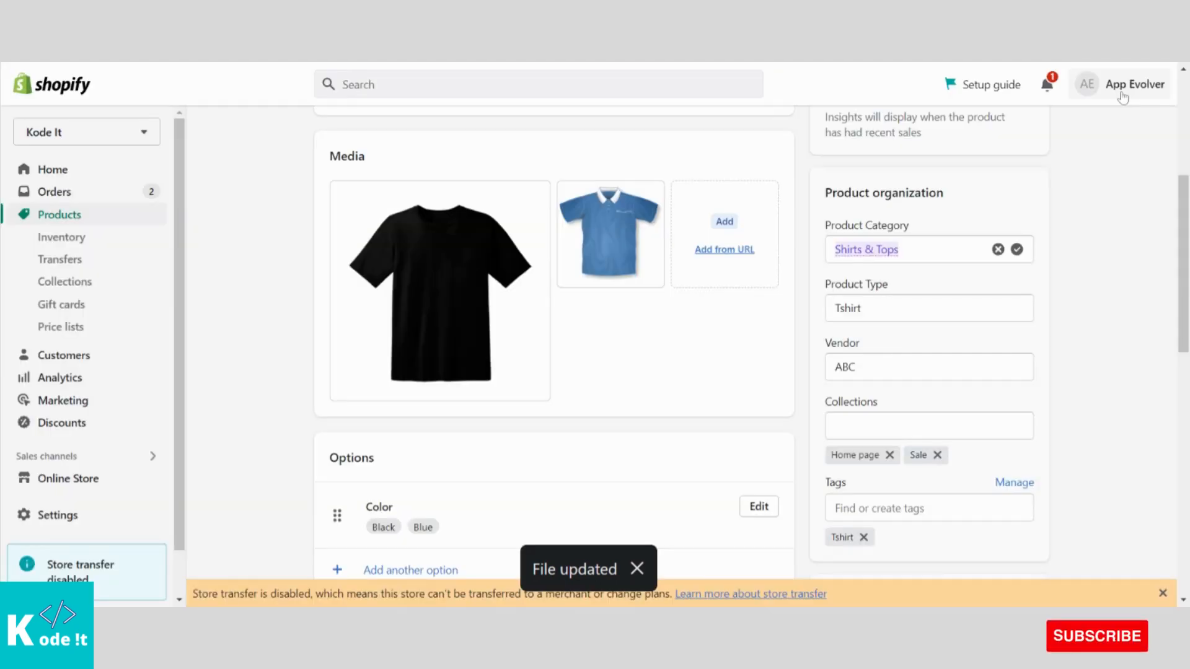